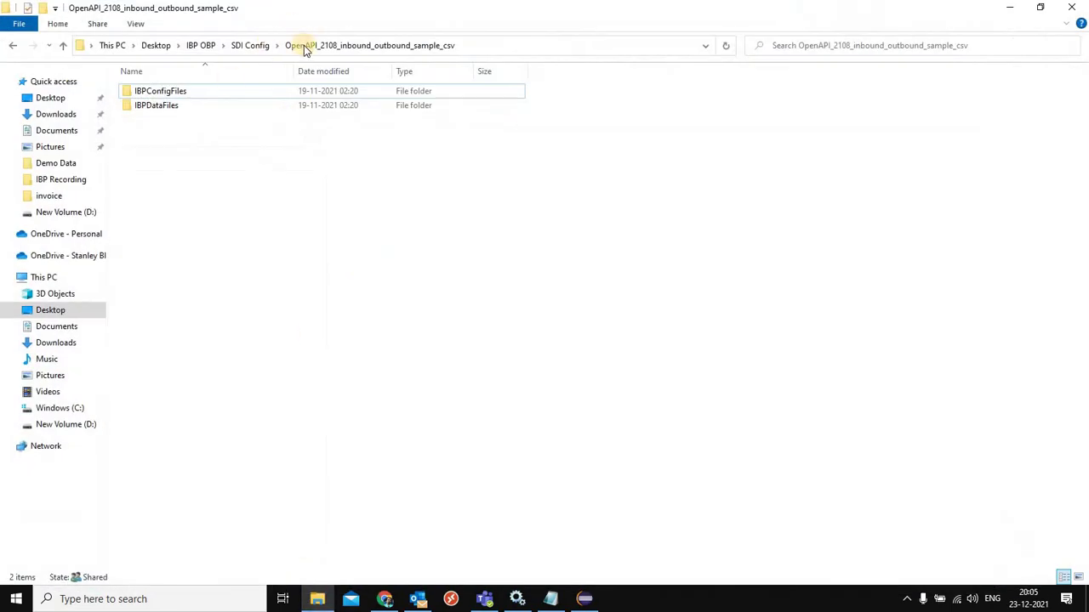
pyautogui.click(242, 46)
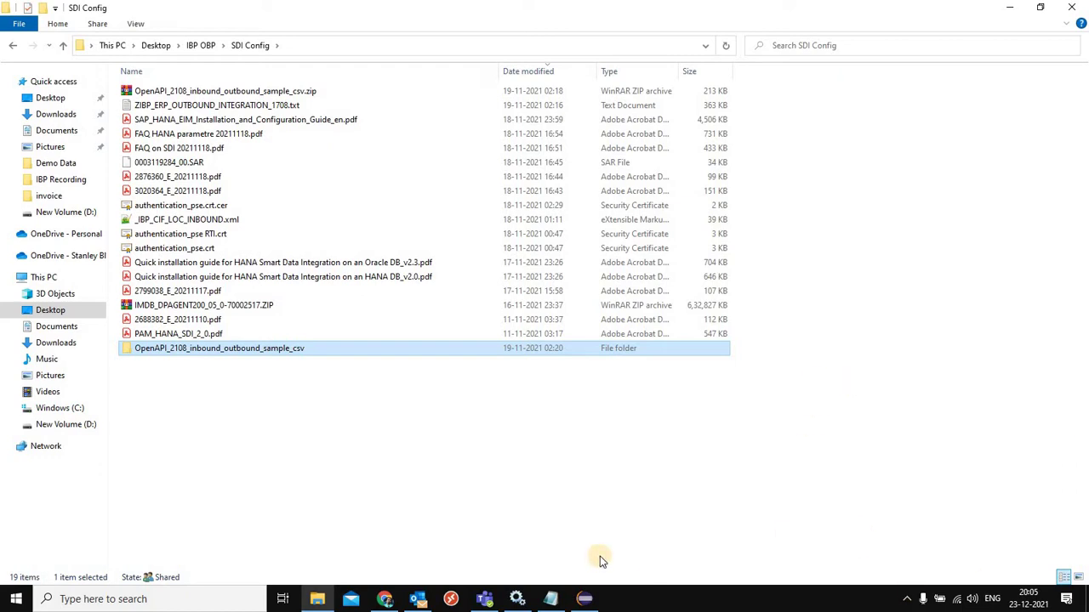
pyautogui.click(168, 308)
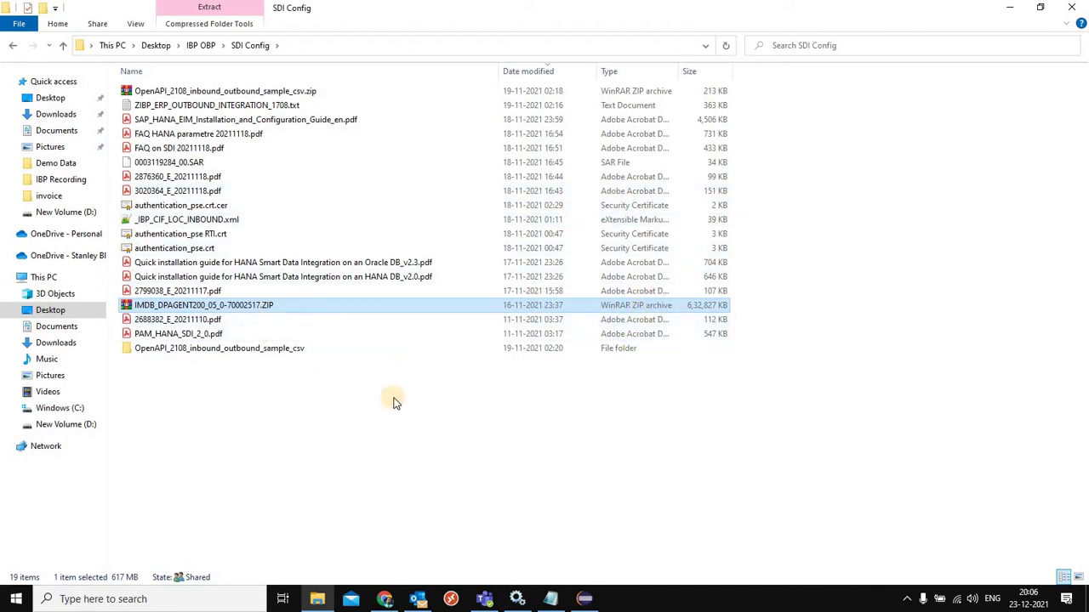
pyautogui.click(154, 95)
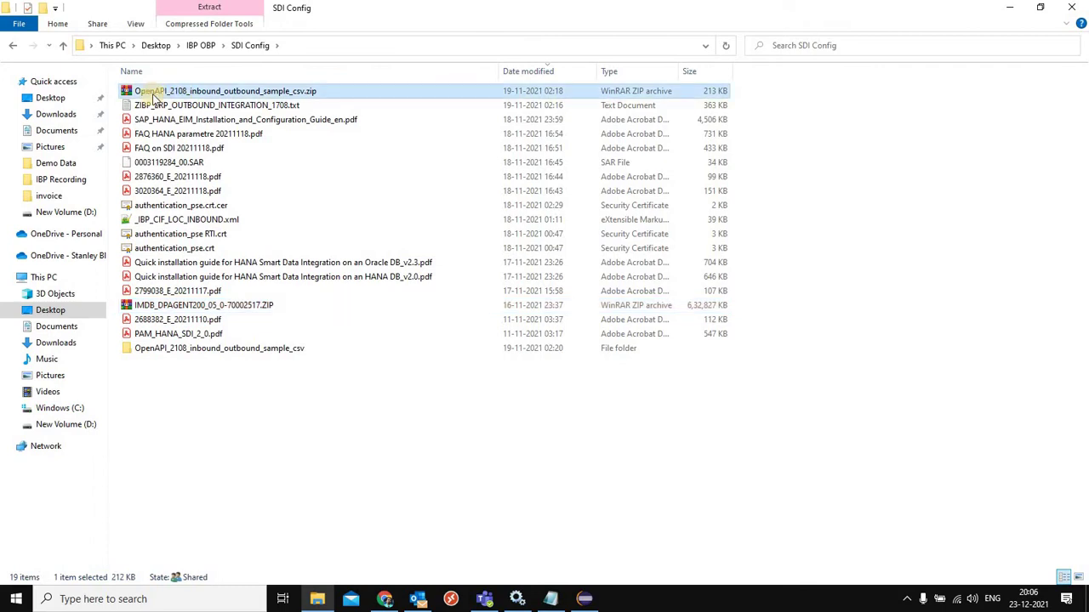
pyautogui.moveTo(188, 93)
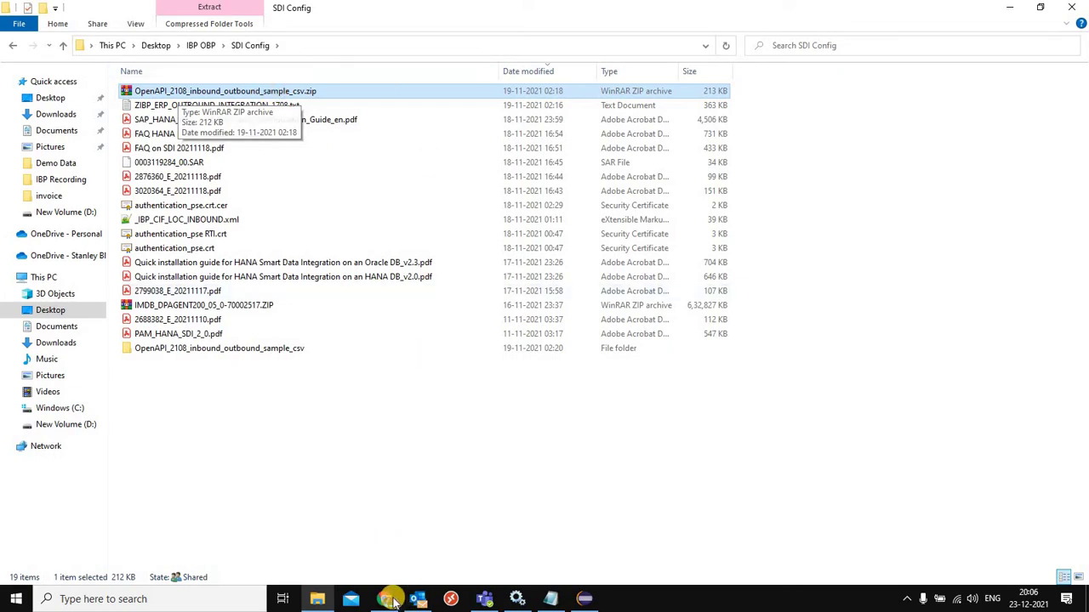
# Read the SDI File Adapter integration topic from the Inbound Integration help page, then minimize Chrome.
pyautogui.click(387, 601)
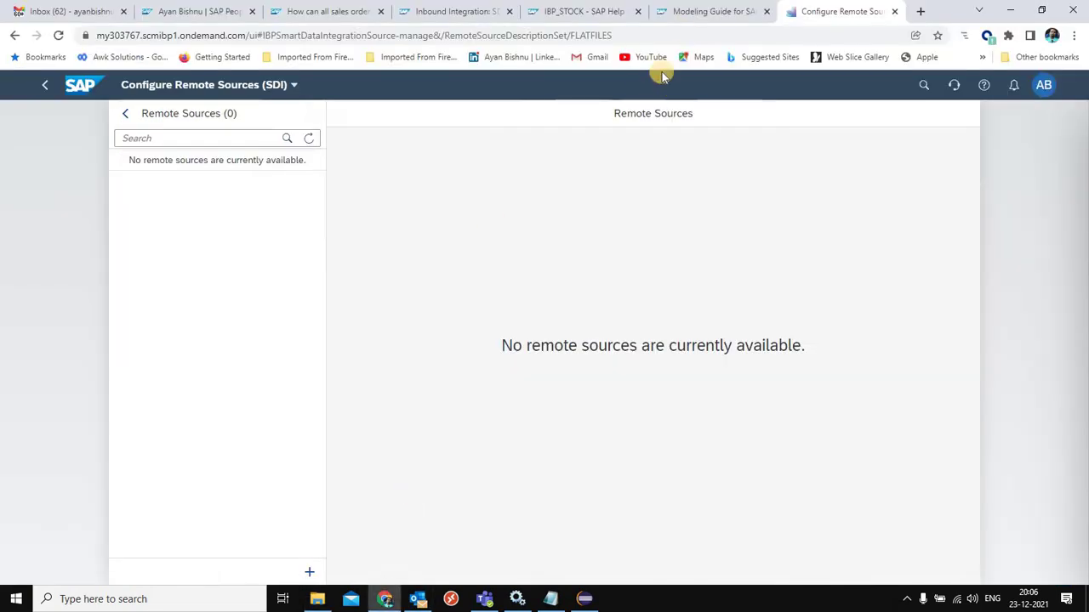
pyautogui.click(686, 11)
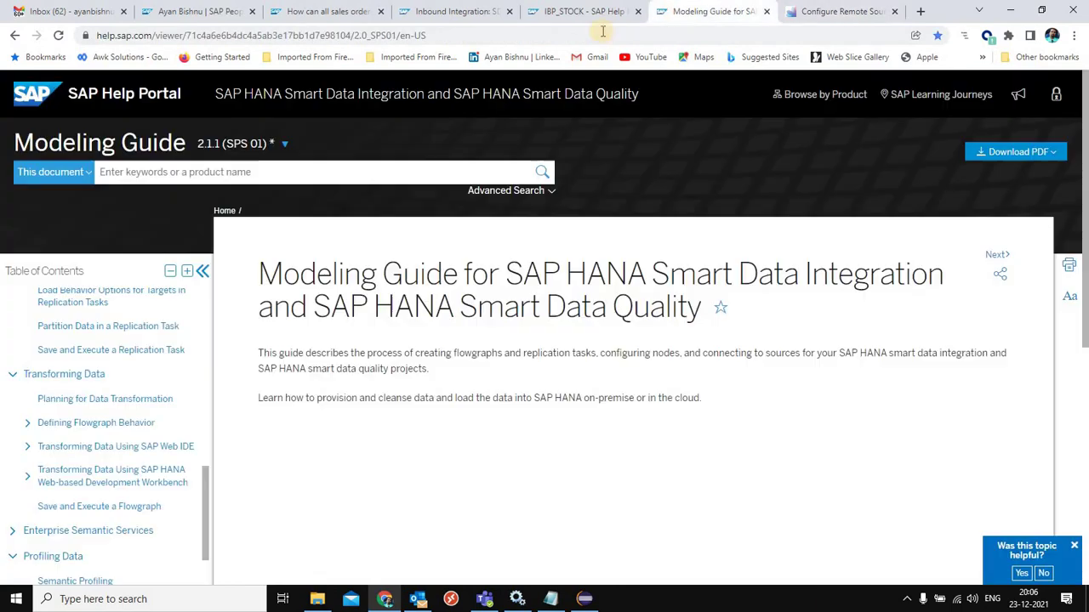
pyautogui.click(459, 11)
pyautogui.scroll(5, 377, 250)
pyautogui.scroll(5, 485, 194)
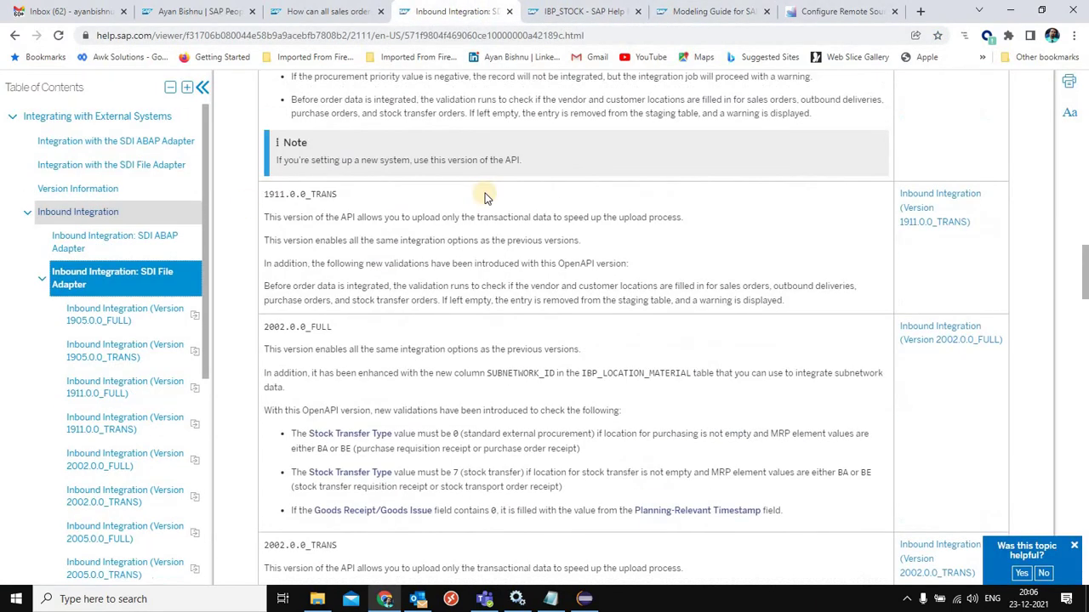
pyautogui.click(139, 165)
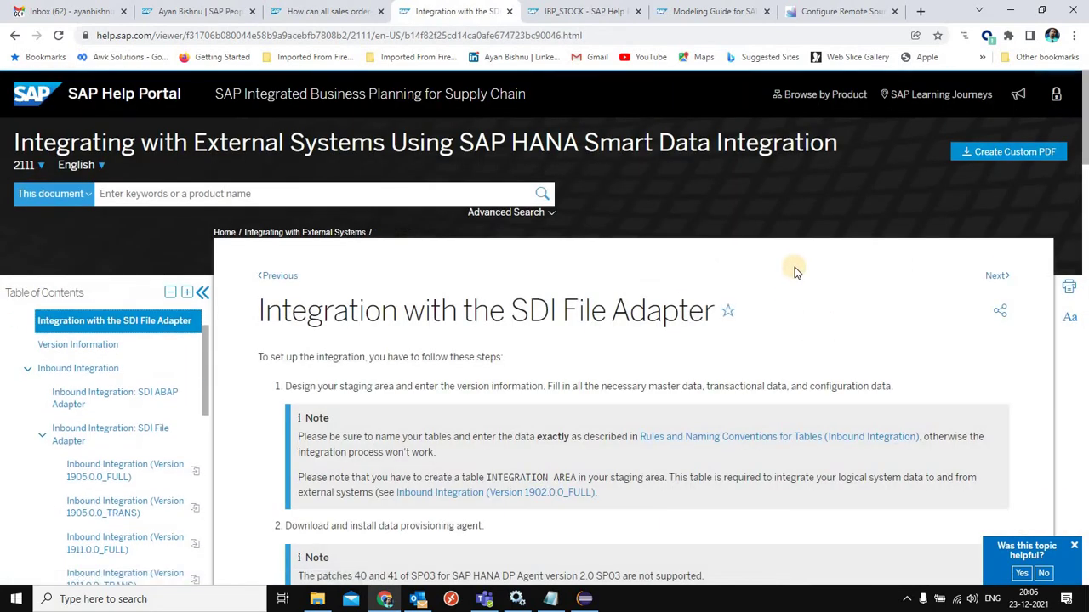
pyautogui.scroll(-2, 791, 279)
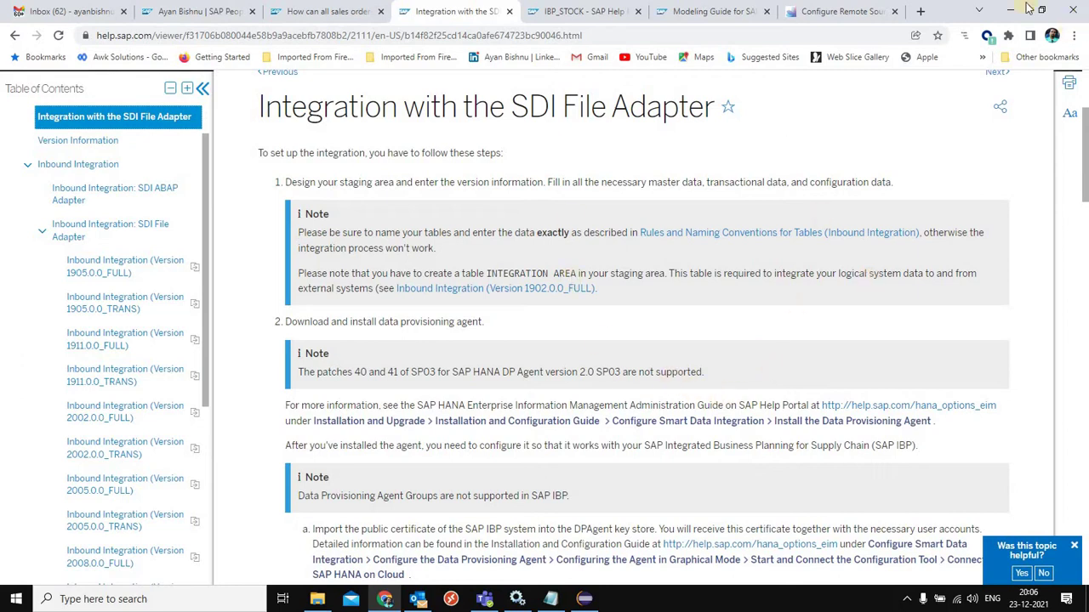
pyautogui.click(1014, 15)
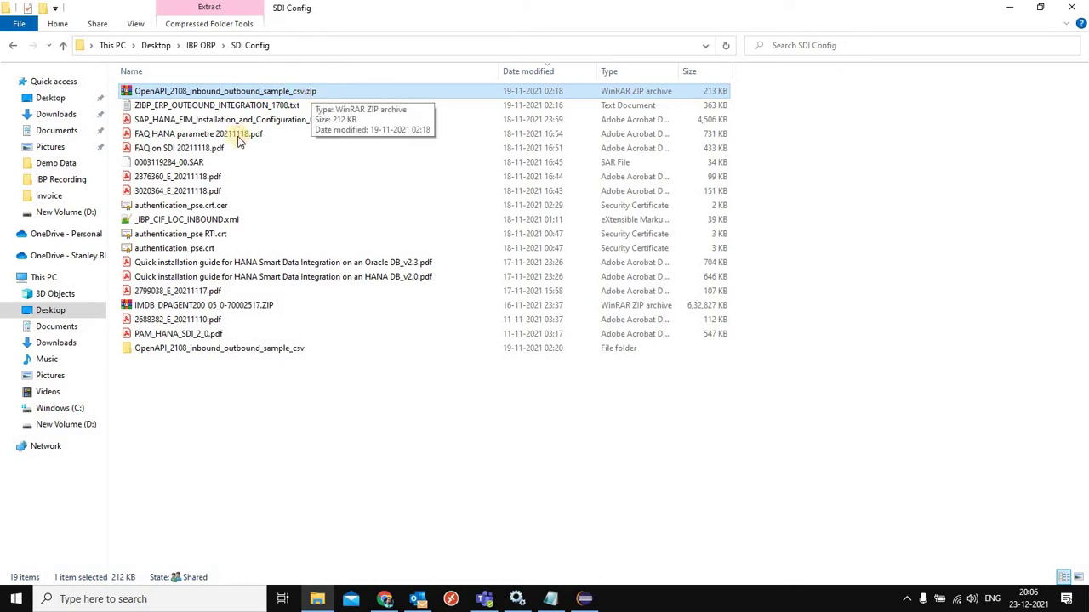
# Open the OpenAPI sample csv folder and look through its IBPConfigFiles subfolder.
pyautogui.click(177, 351)
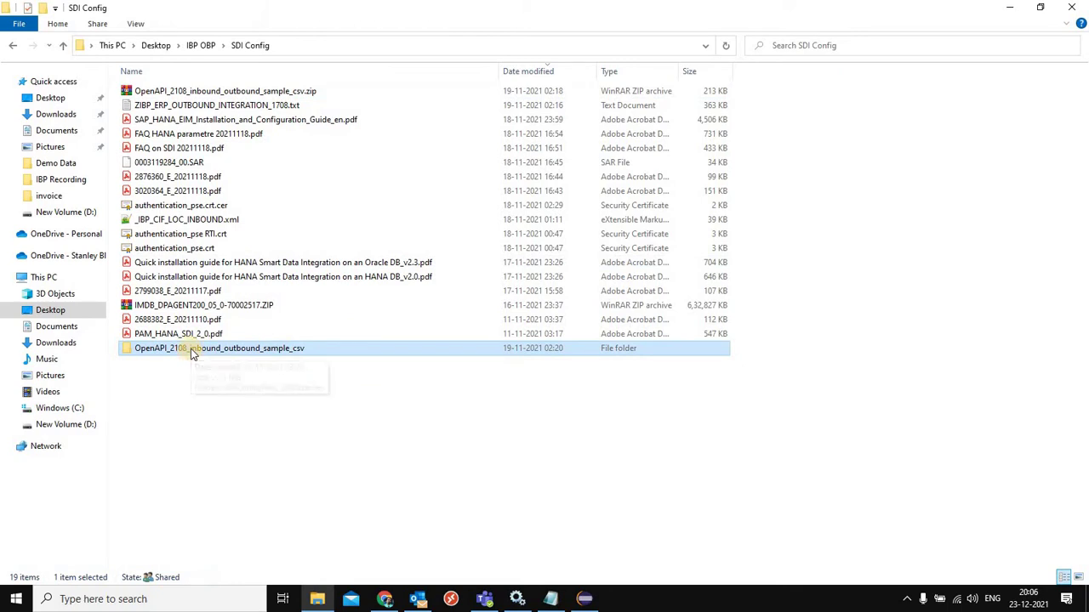
pyautogui.doubleClick(190, 353)
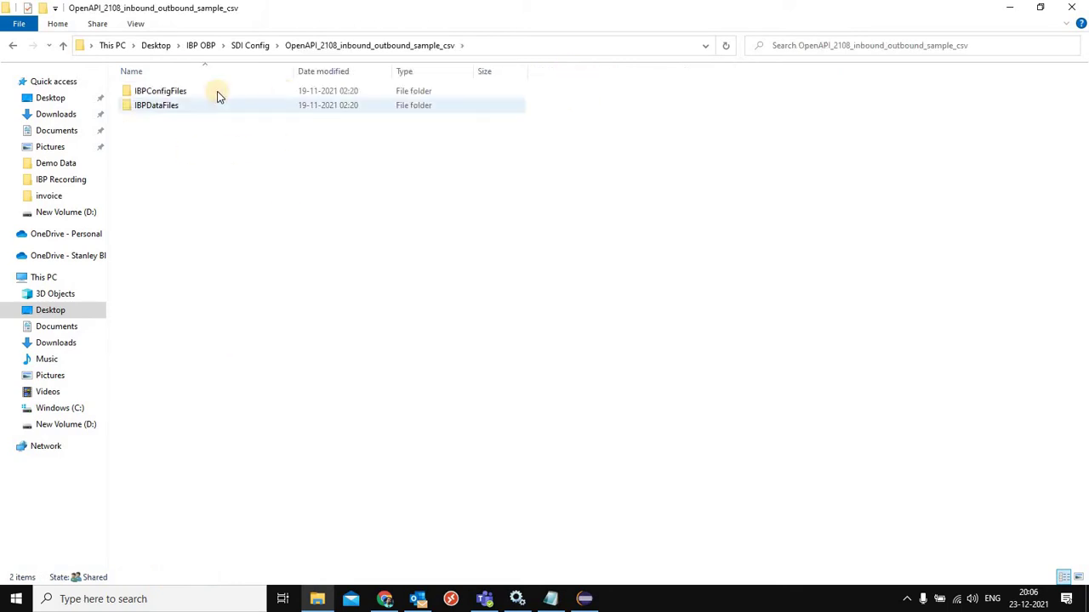
pyautogui.doubleClick(161, 93)
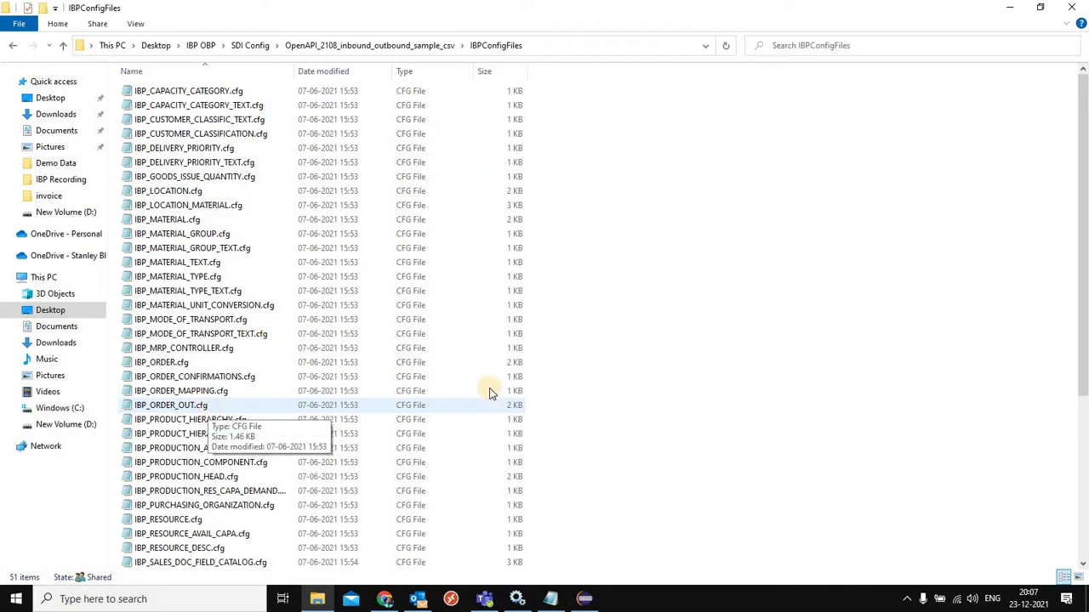
pyautogui.click(249, 45)
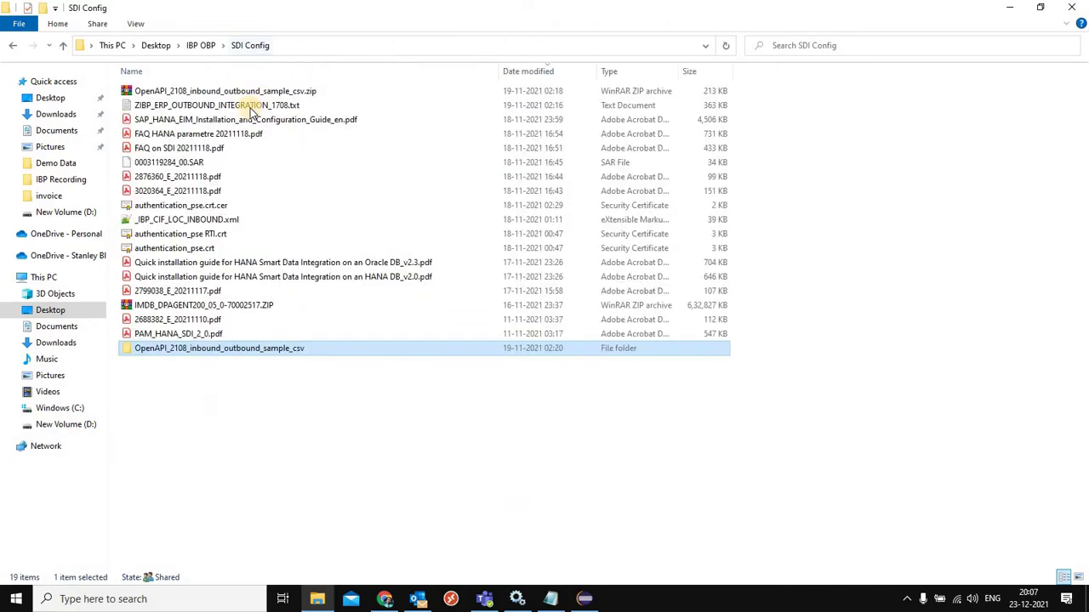
# Inspect the 51 CSV files in IBPDataFiles, then return to the OpenAPI sample folder.
pyautogui.doubleClick(189, 350)
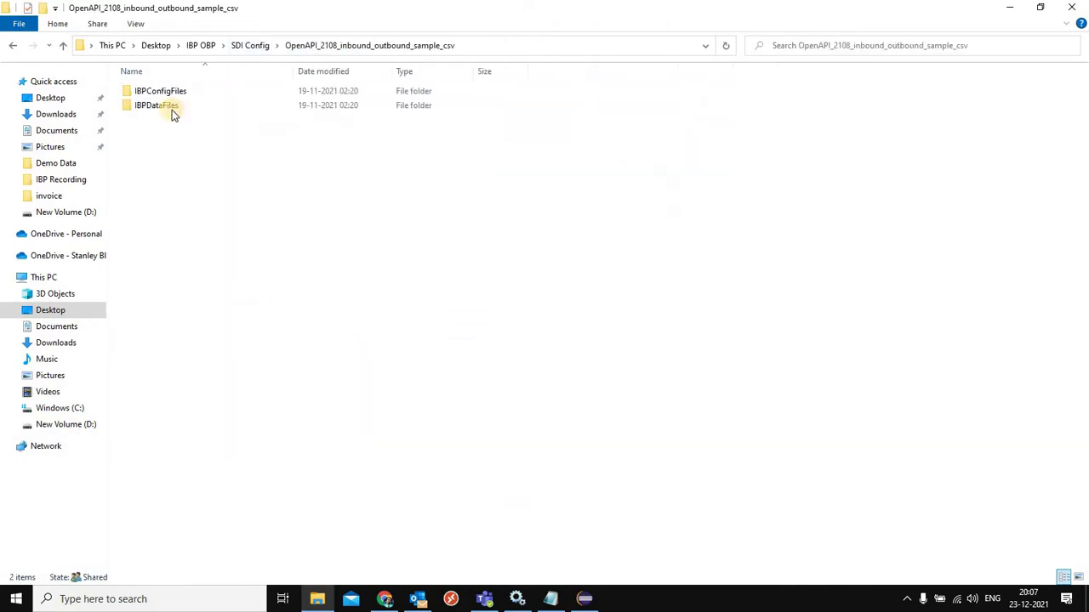
pyautogui.doubleClick(173, 108)
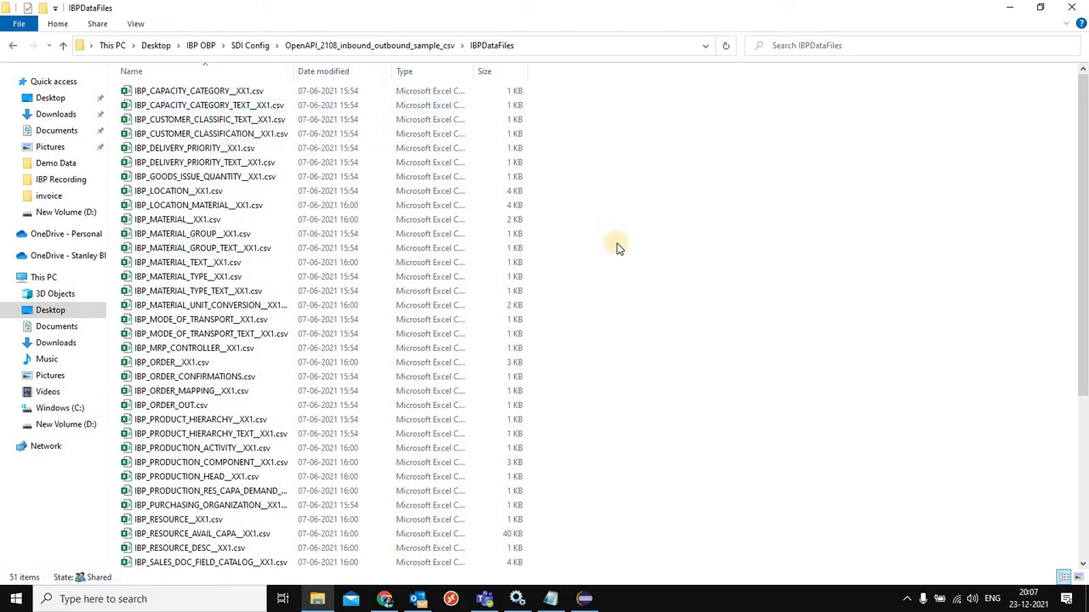
pyautogui.click(177, 91)
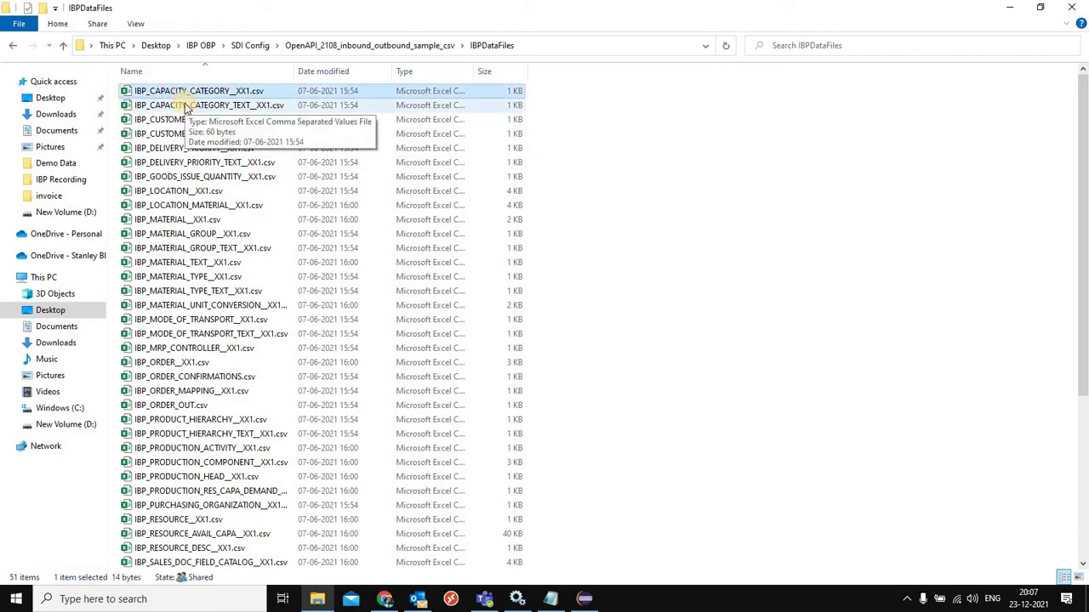
pyautogui.hotkey('ctrl', 'a')
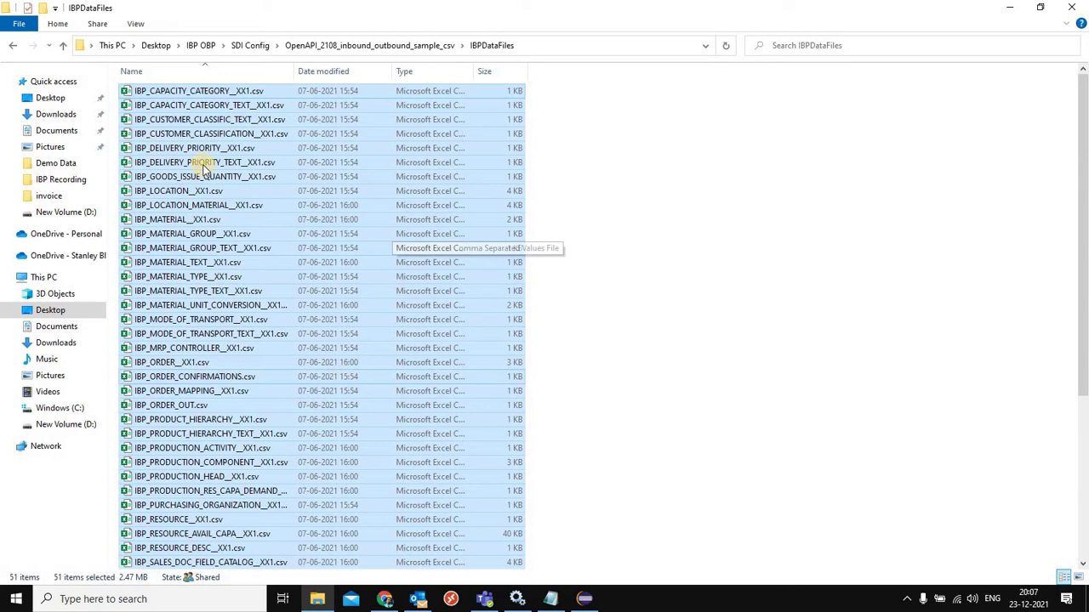
pyautogui.click(170, 191)
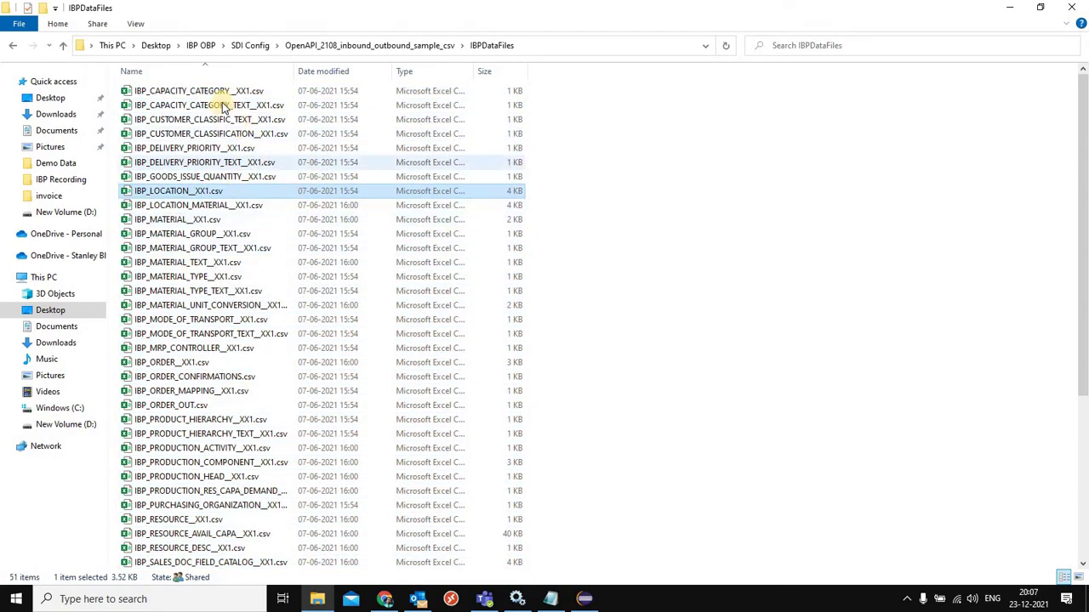
pyautogui.click(217, 91)
pyautogui.click(204, 119)
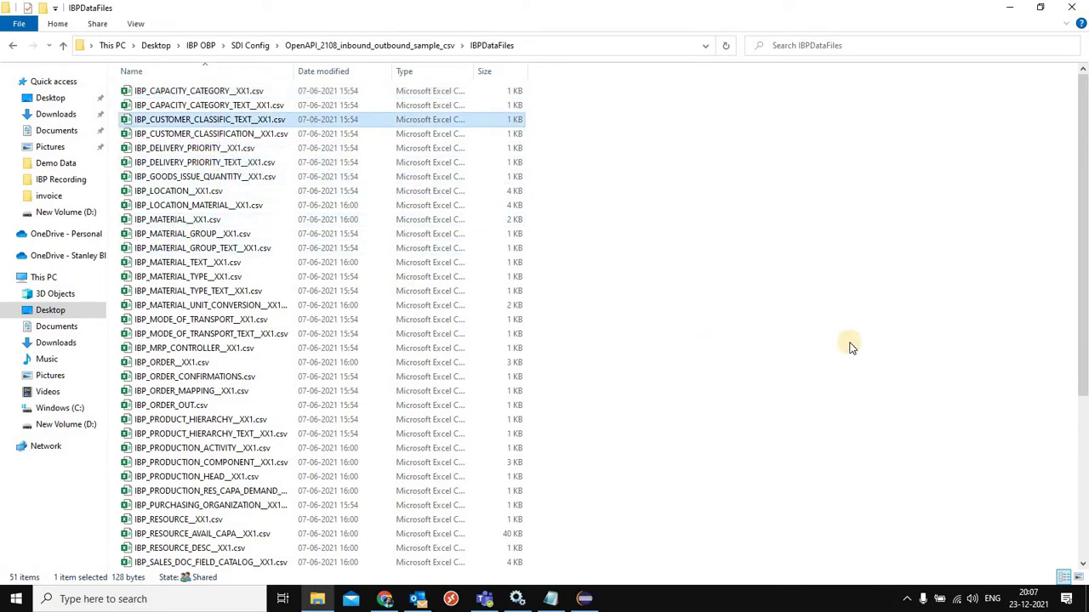
pyautogui.click(177, 91)
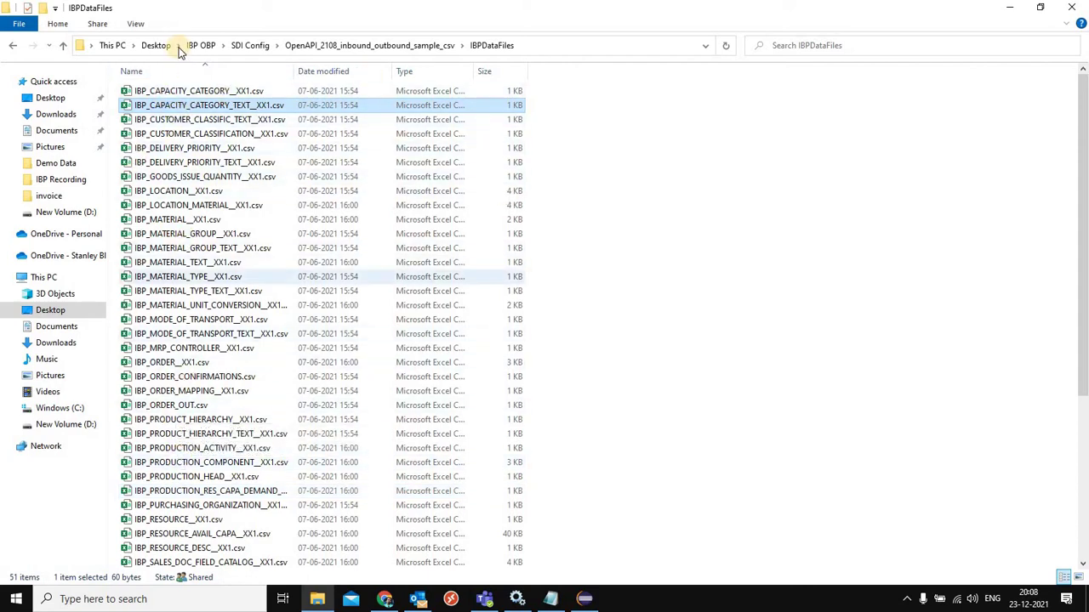
pyautogui.click(371, 46)
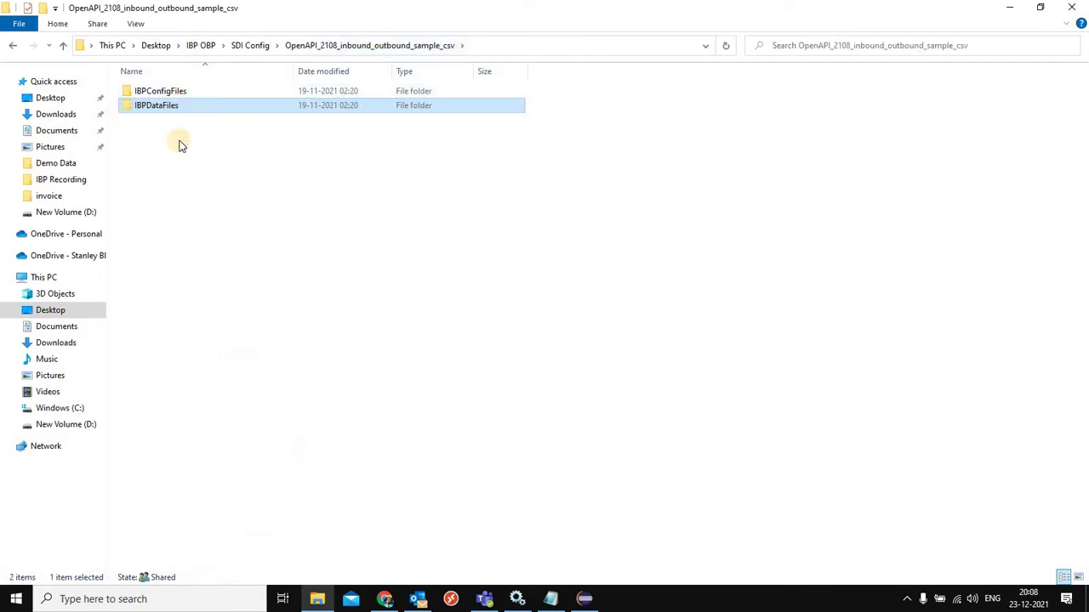
# Search the Start menu for 'han' to find the Data Provisioning Agent Configuration app, then dismiss it.
pyautogui.click(1010, 8)
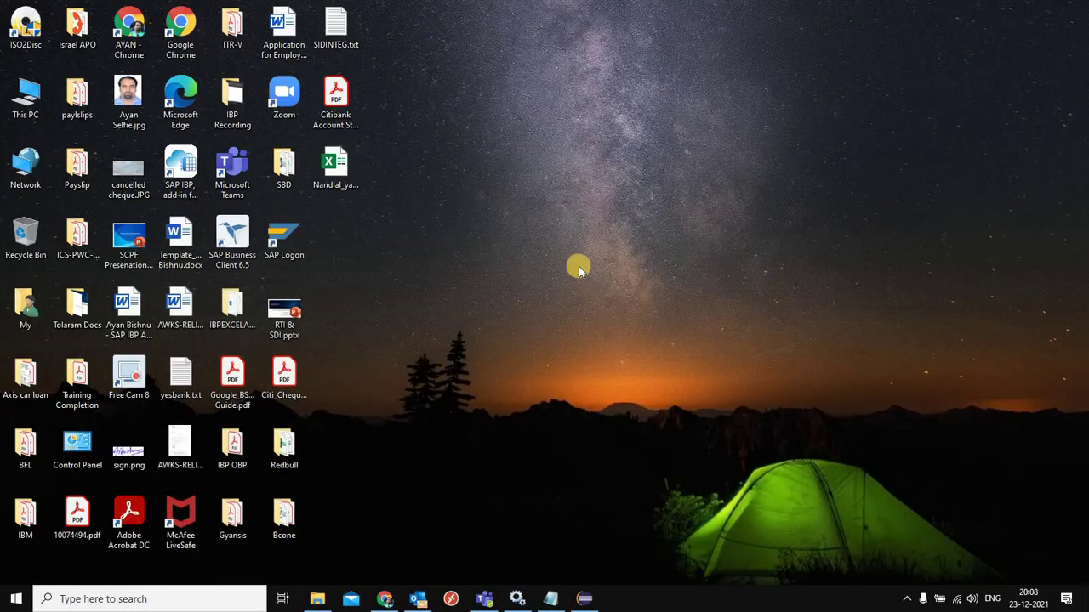
pyautogui.click(10, 602)
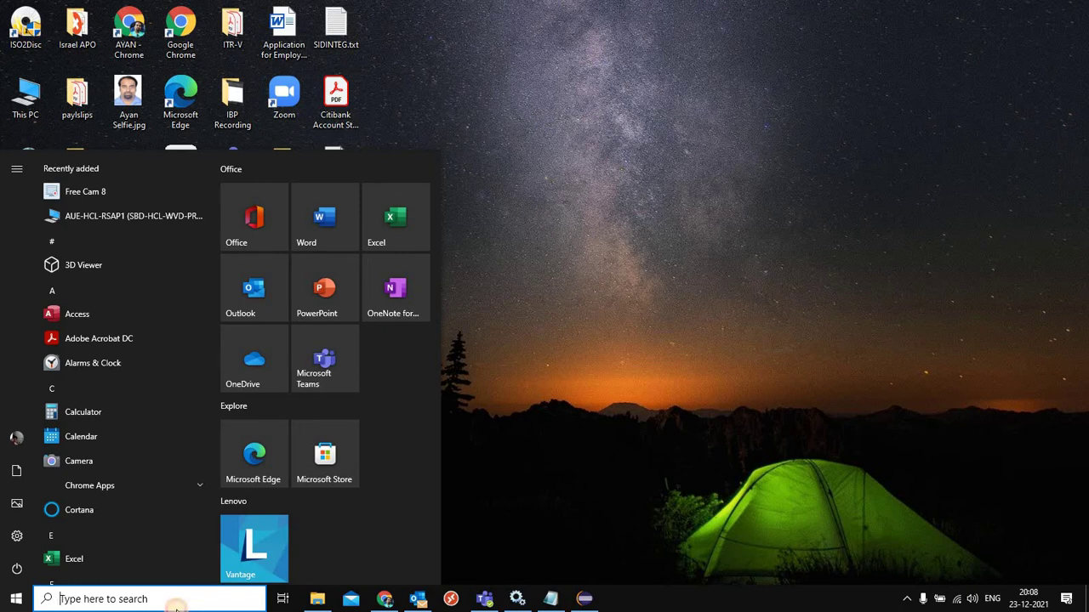
pyautogui.write('han')
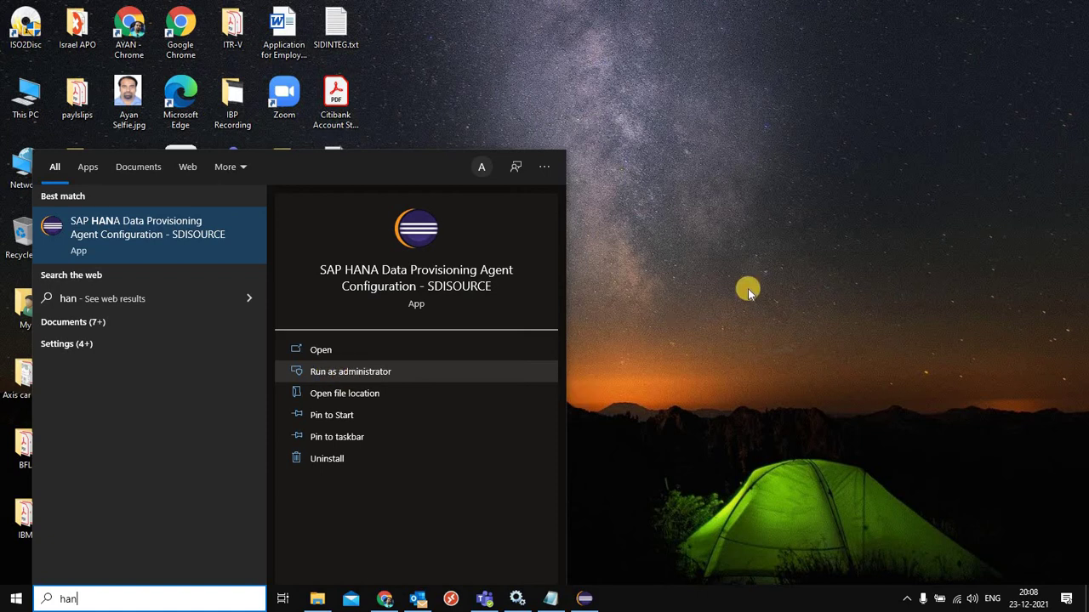
pyautogui.click(724, 260)
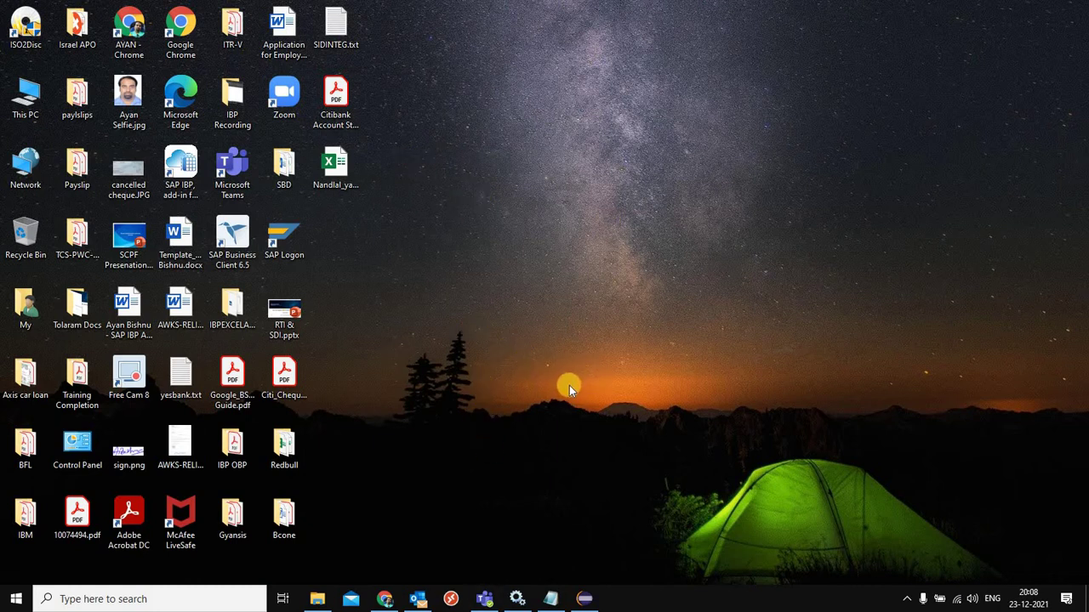
# From the Services list, open Properties for SAP_HANA_SDI_Agent_Service_Daemon_SDISOURCE.
pyautogui.click(518, 597)
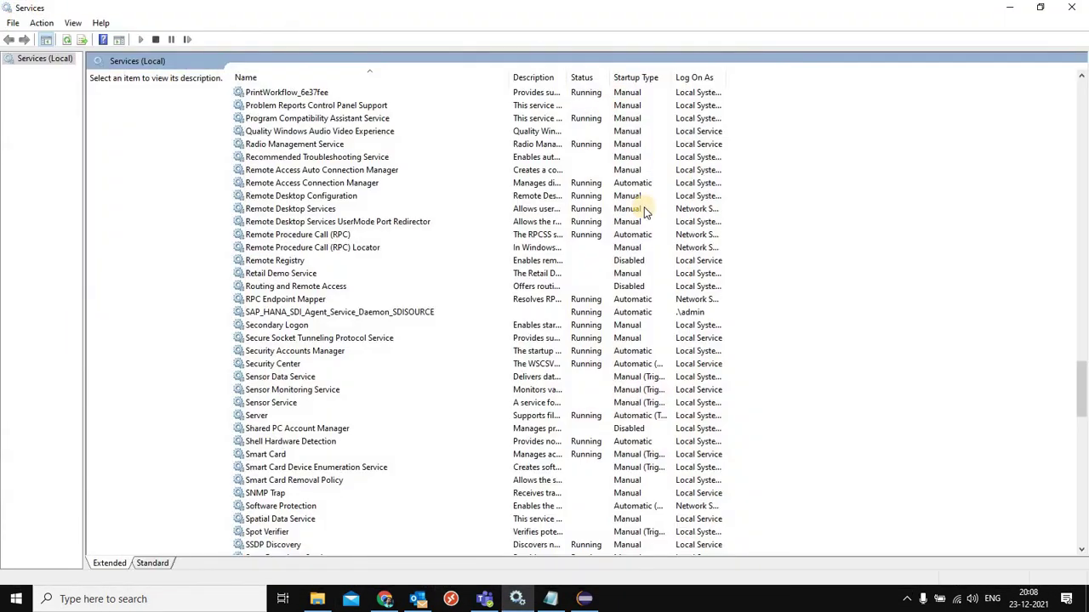
pyautogui.click(265, 313)
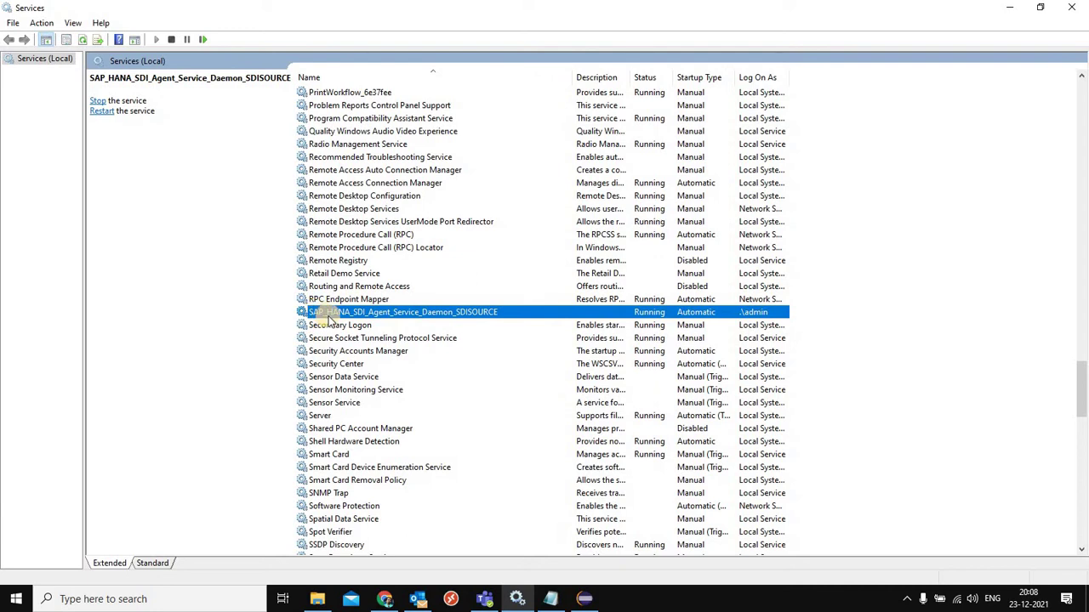
pyautogui.rightClick(474, 314)
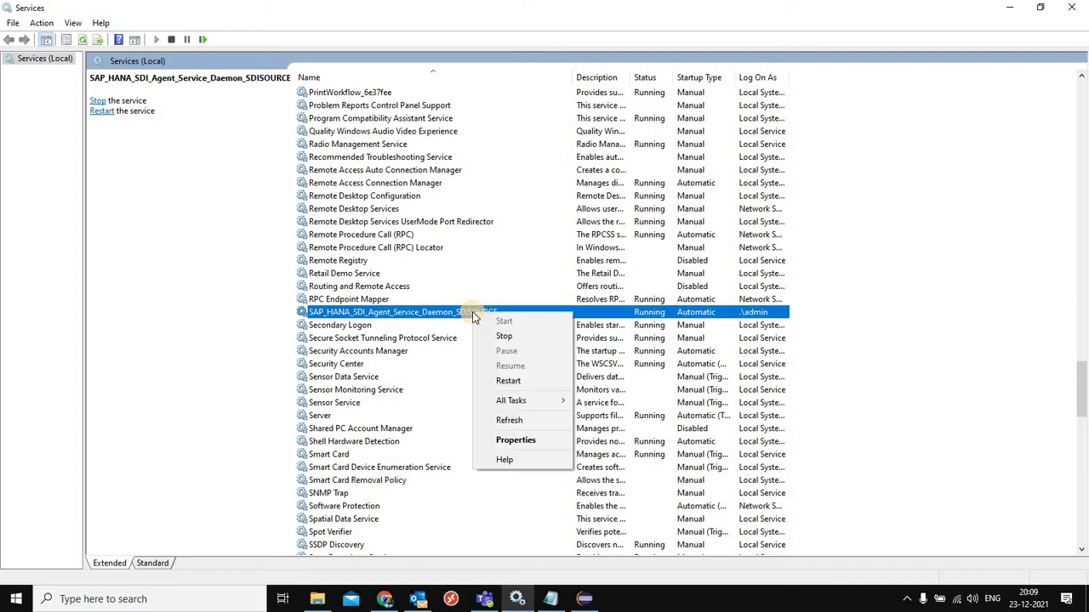
pyautogui.click(508, 441)
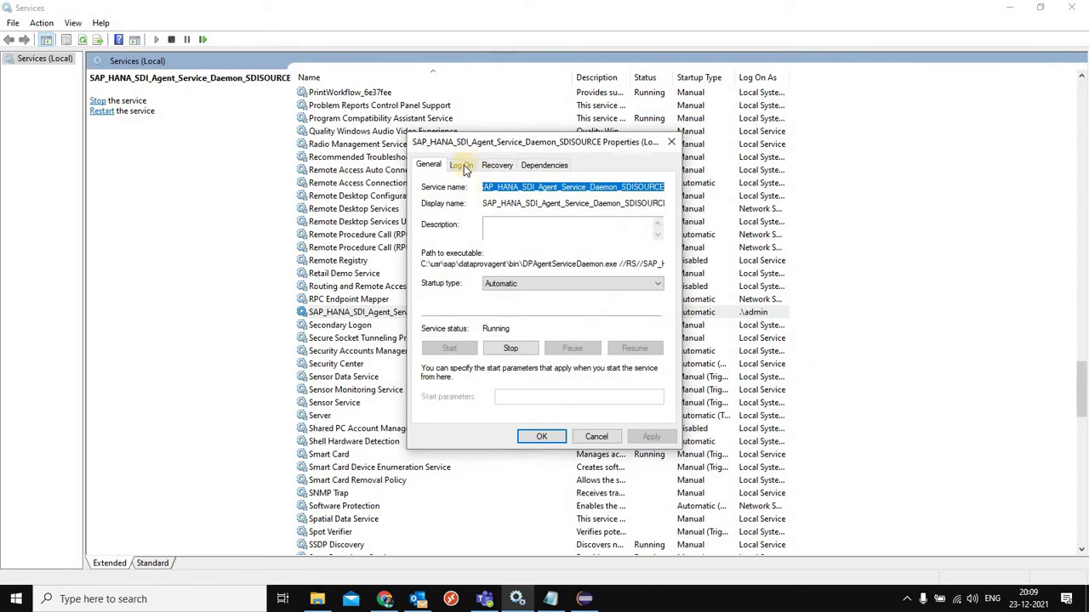
# Check the Log On tab showing account .\admin, then close the properties with OK.
pyautogui.click(461, 165)
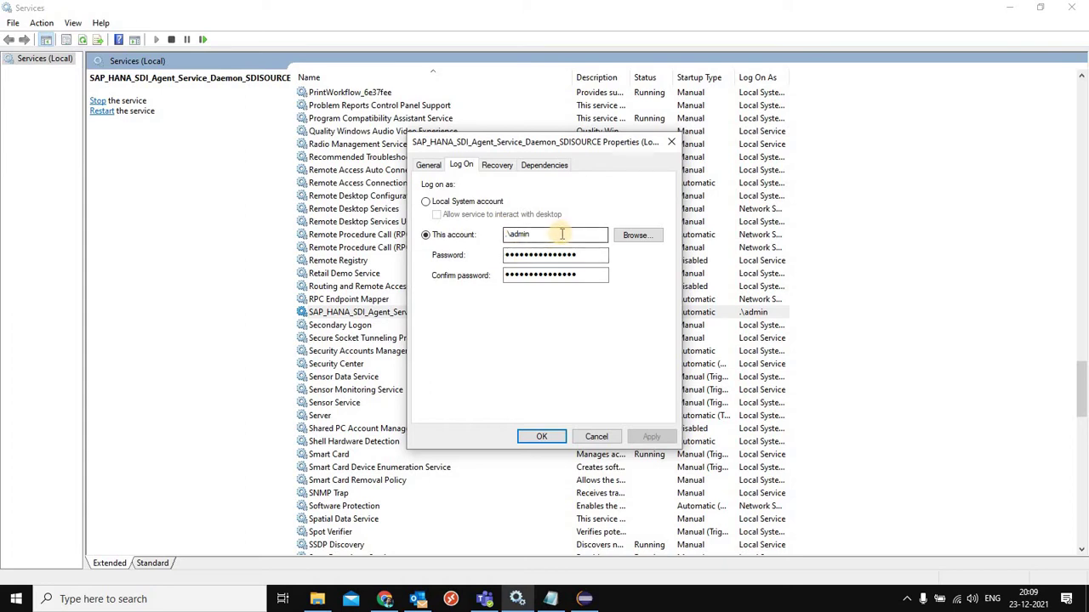
pyautogui.click(577, 275)
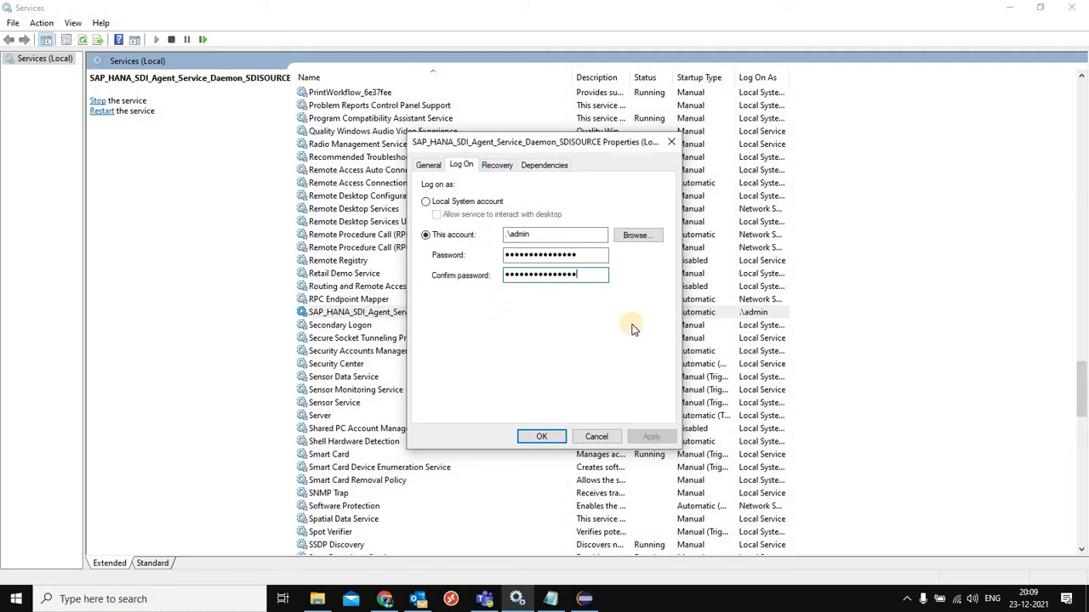
pyautogui.click(599, 442)
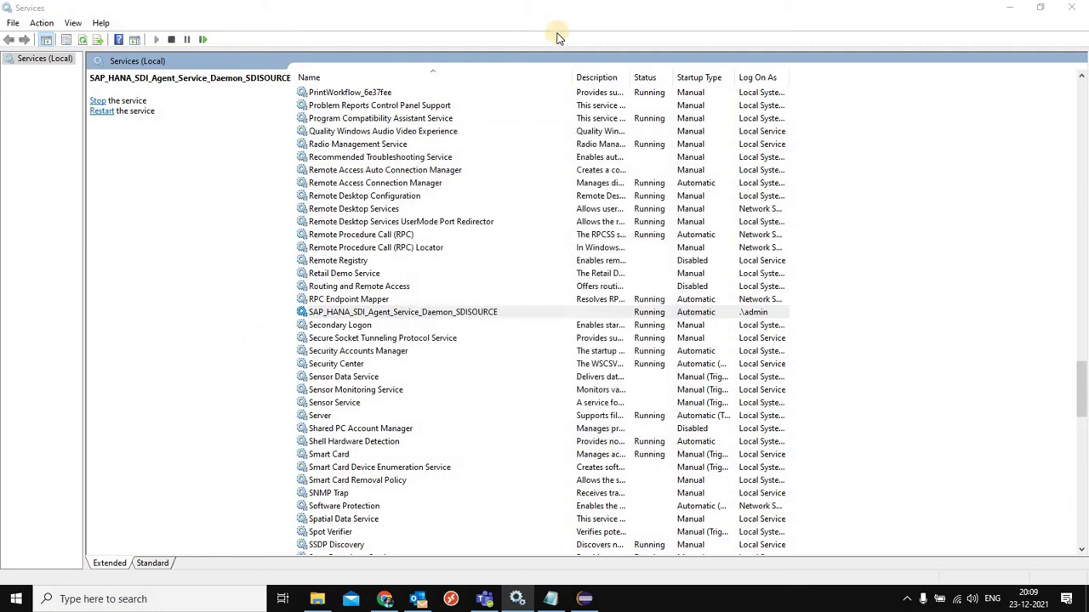
# Minimize Services and restore the agent configuration showing SDI_DEV_AYAN registered and started.
pyautogui.click(1012, 11)
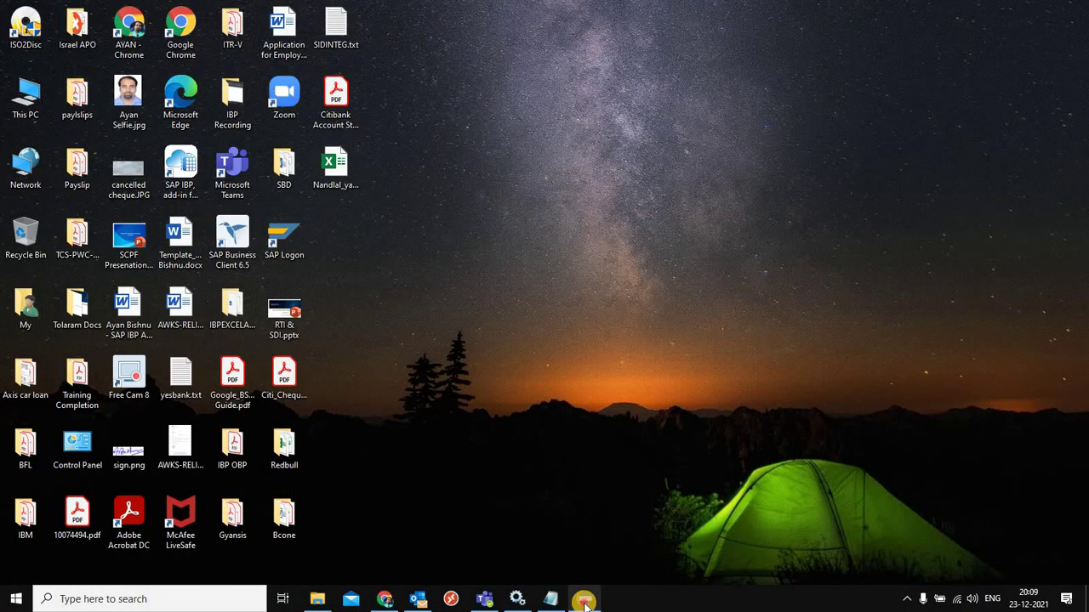
pyautogui.click(584, 600)
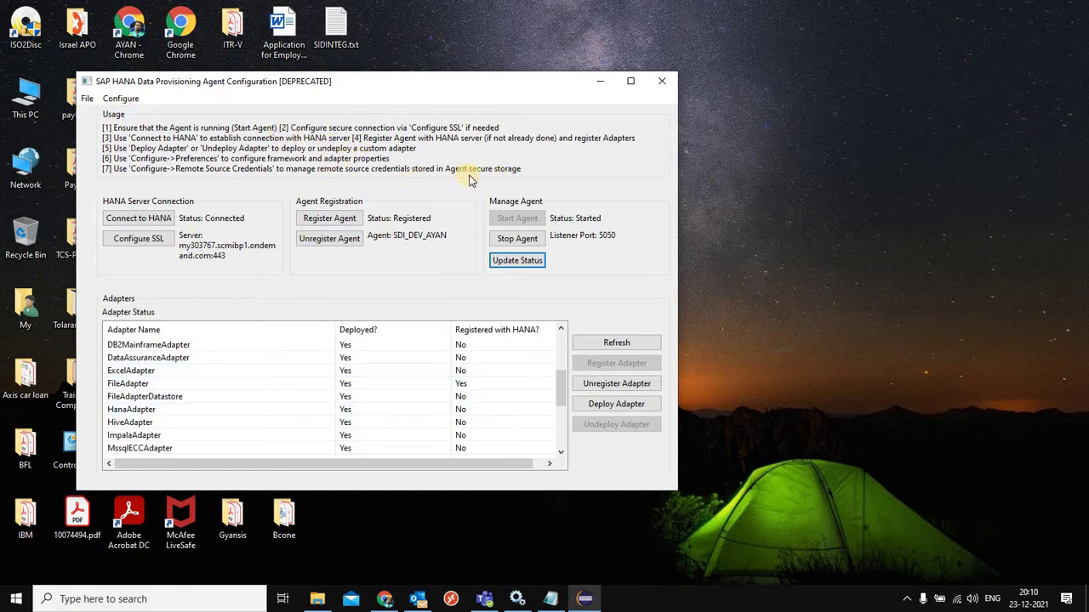
# Open the HANA connection dialog for host my303767.scmibp1.ondemand.com on port 443.
pyautogui.click(517, 599)
pyautogui.click(166, 221)
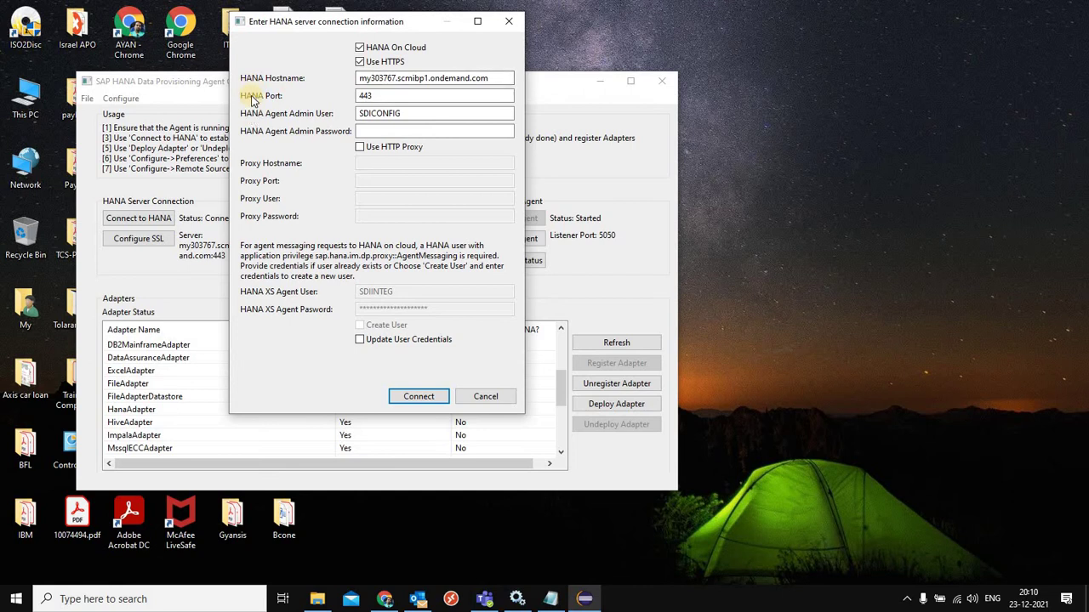
# Review port 443 and admin user SDICONFIG, then cancel the connection dialog unchanged.
pyautogui.click(396, 96)
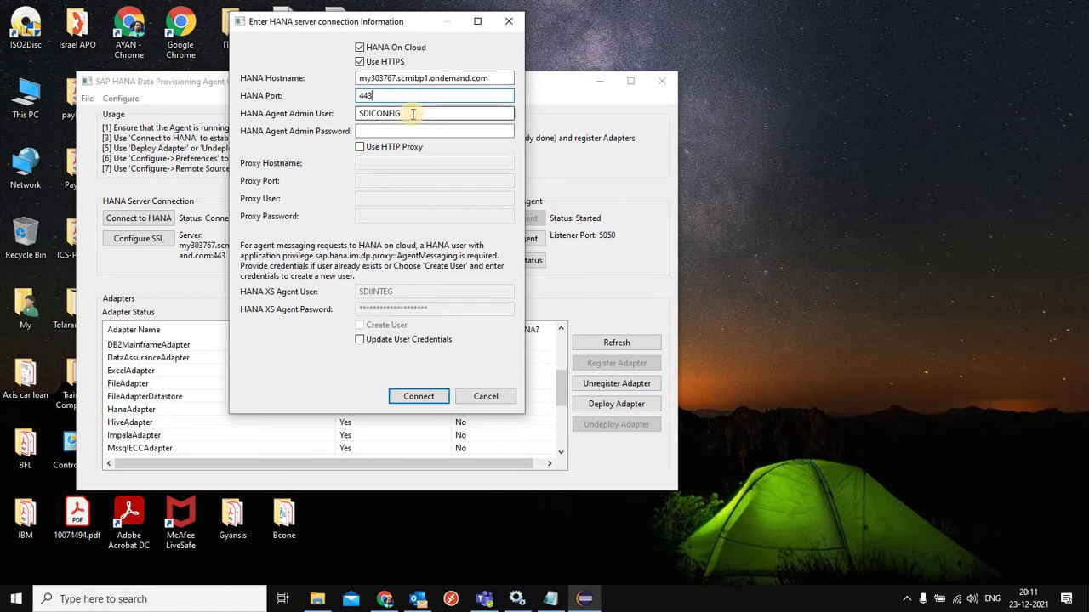
pyautogui.click(387, 117)
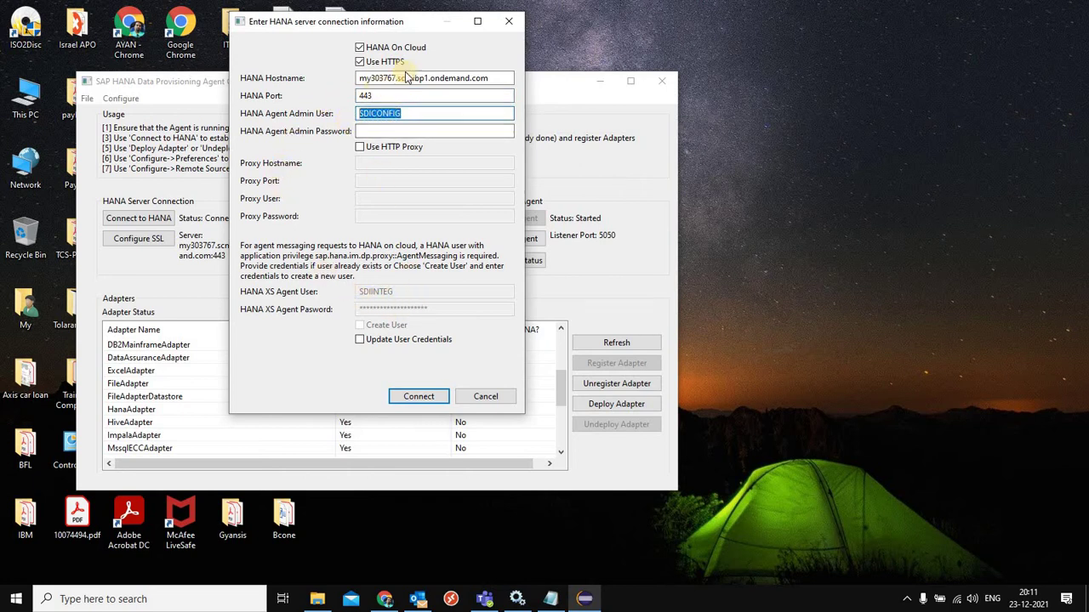
pyautogui.moveTo(358, 113); pyautogui.dragTo(405, 111)
pyautogui.click(509, 394)
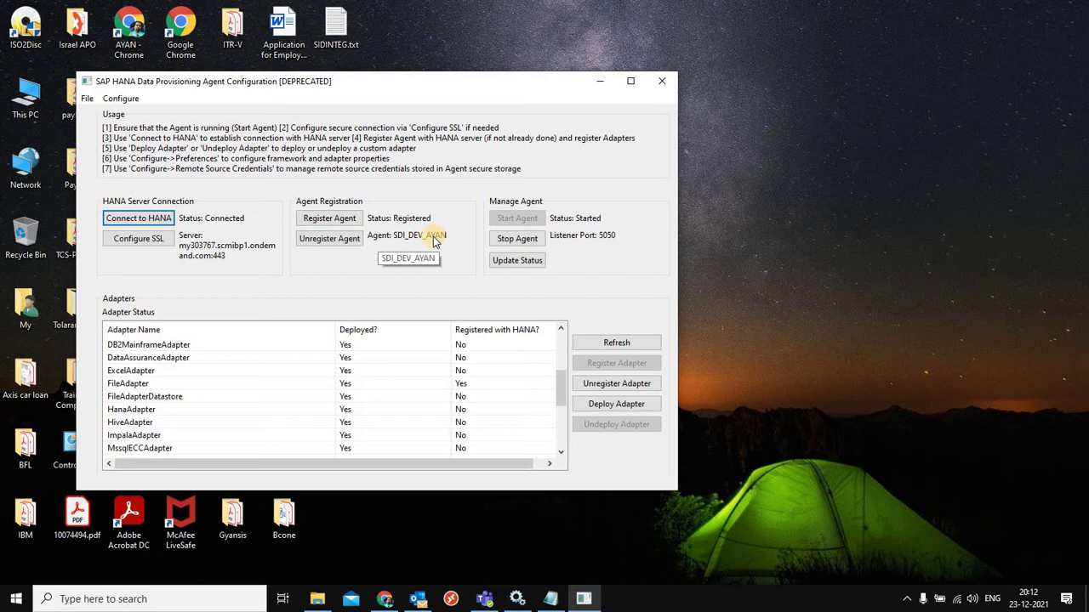
# Run Register Agent and confirm with the agent name SDI_DEV_AYAN.
pyautogui.click(353, 221)
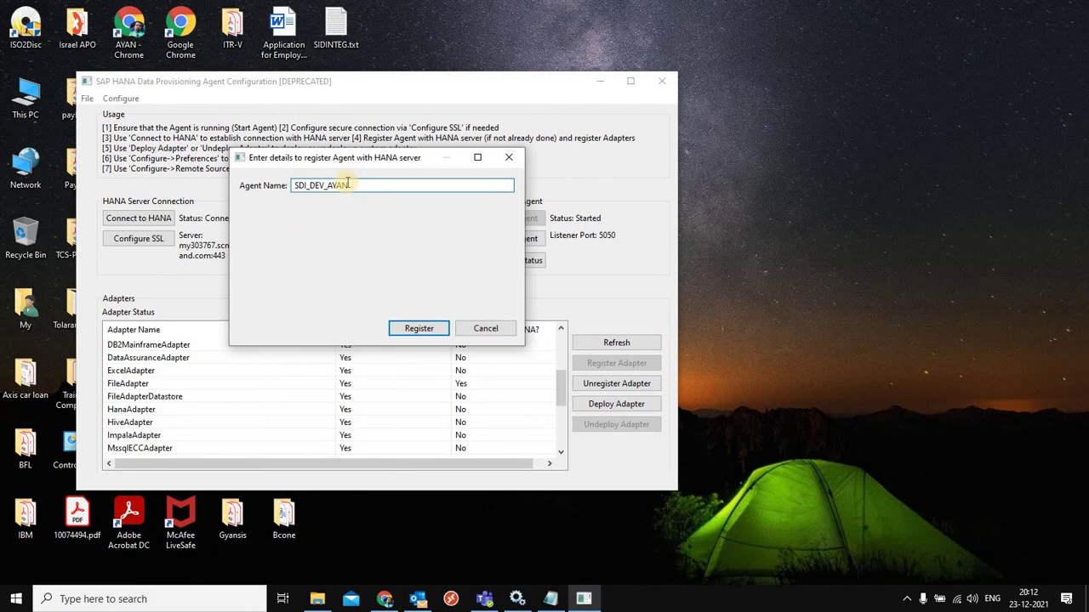
pyautogui.click(419, 329)
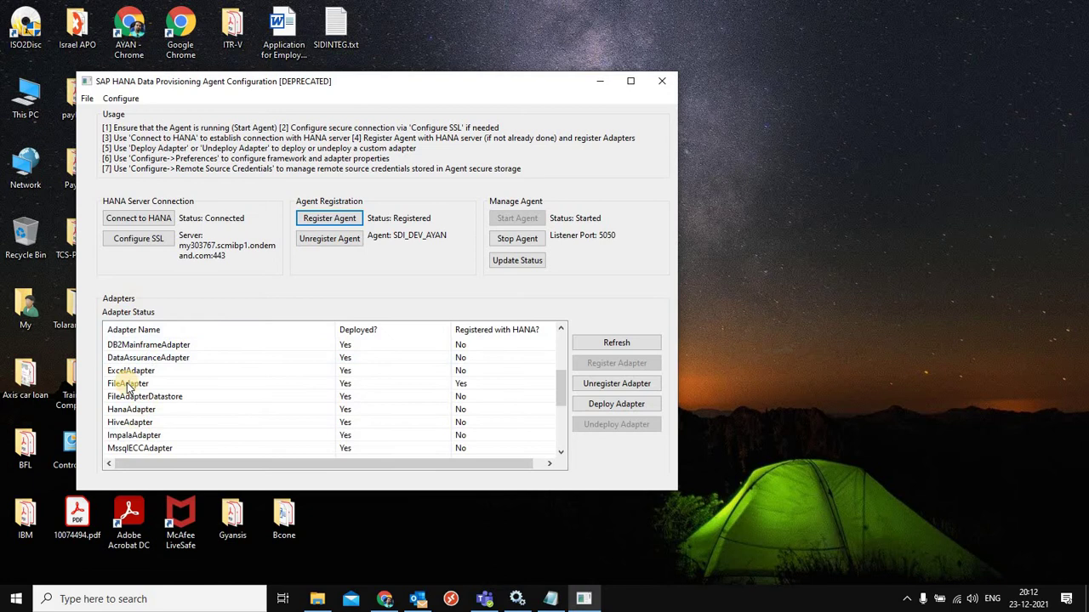
pyautogui.scroll(2, 140, 370)
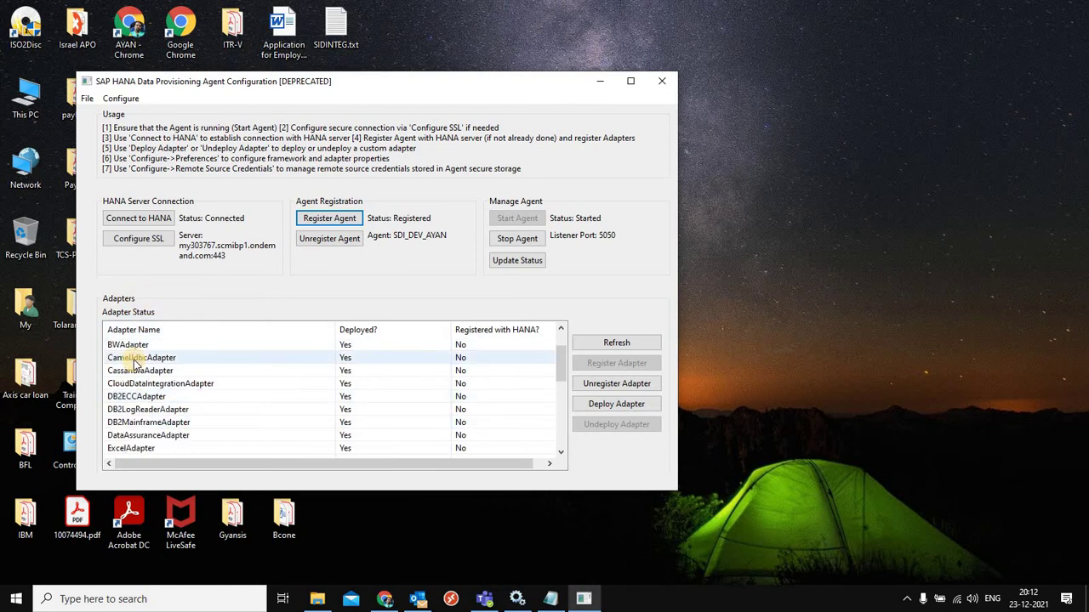
pyautogui.scroll(1, 192, 396)
pyautogui.click(130, 345)
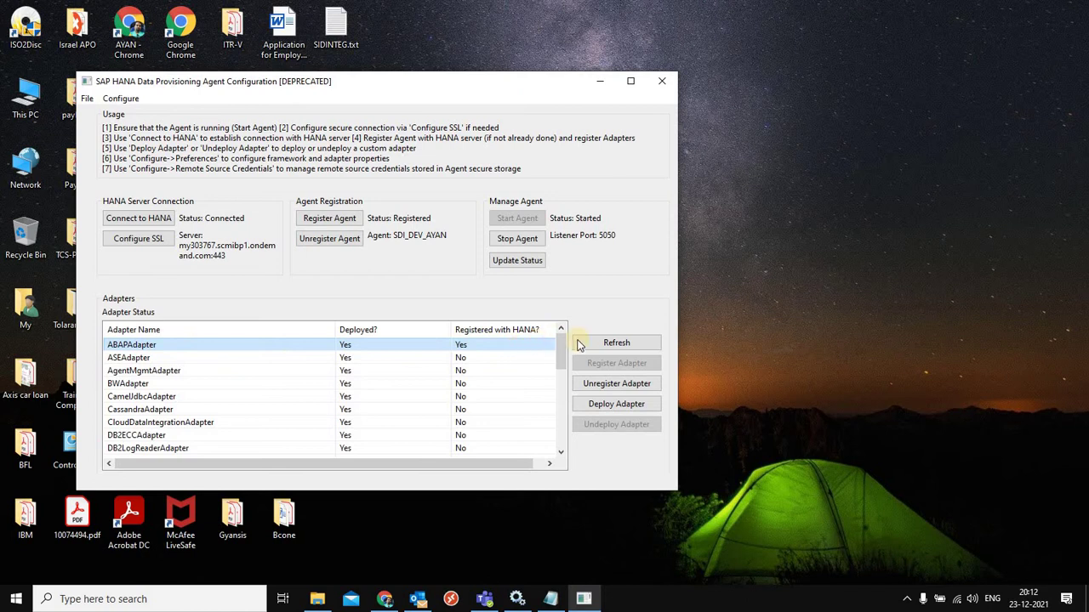
pyautogui.click(608, 344)
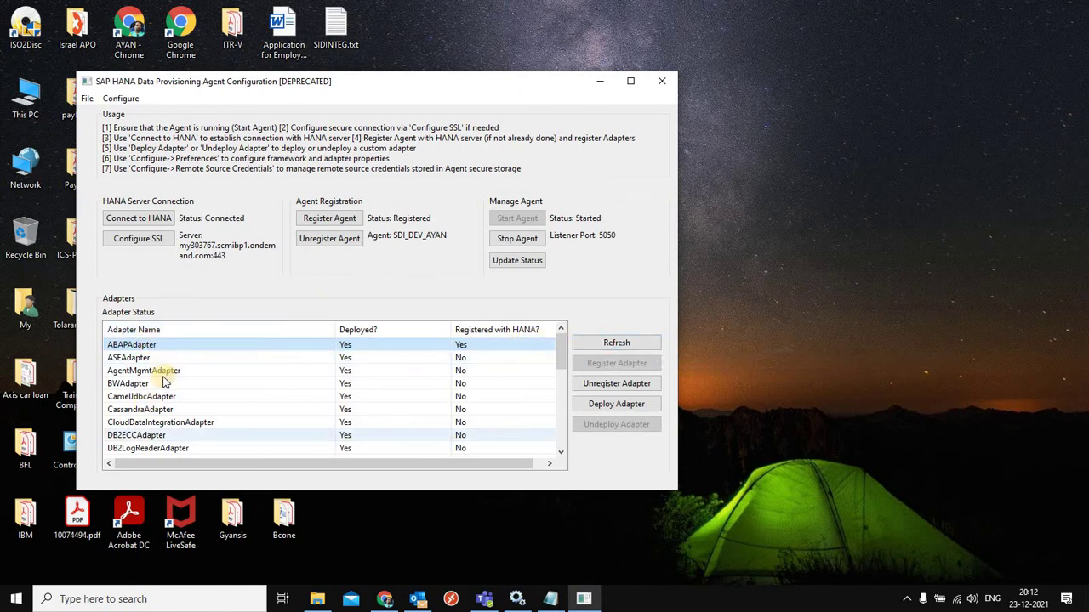
pyautogui.click(213, 388)
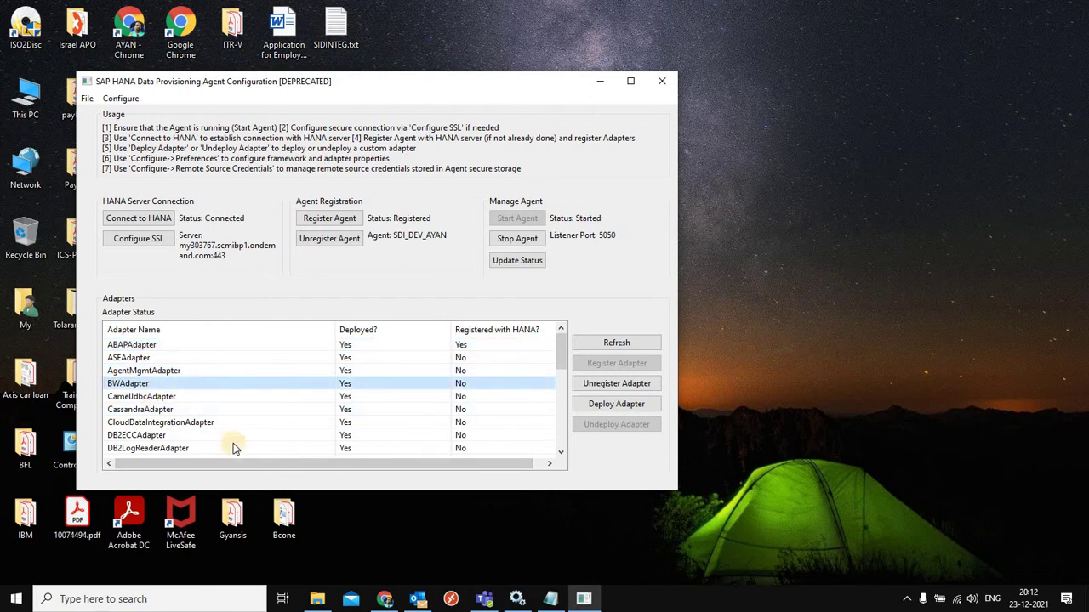
pyautogui.scroll(-5, 217, 417)
pyautogui.click(243, 384)
pyautogui.scroll(-3, 243, 383)
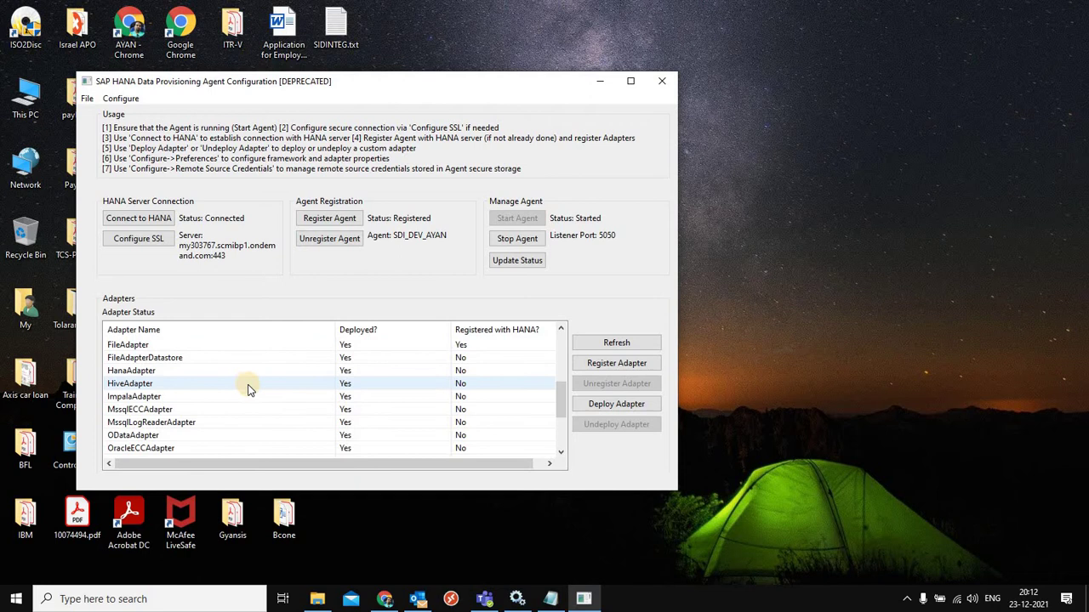
pyautogui.click(247, 371)
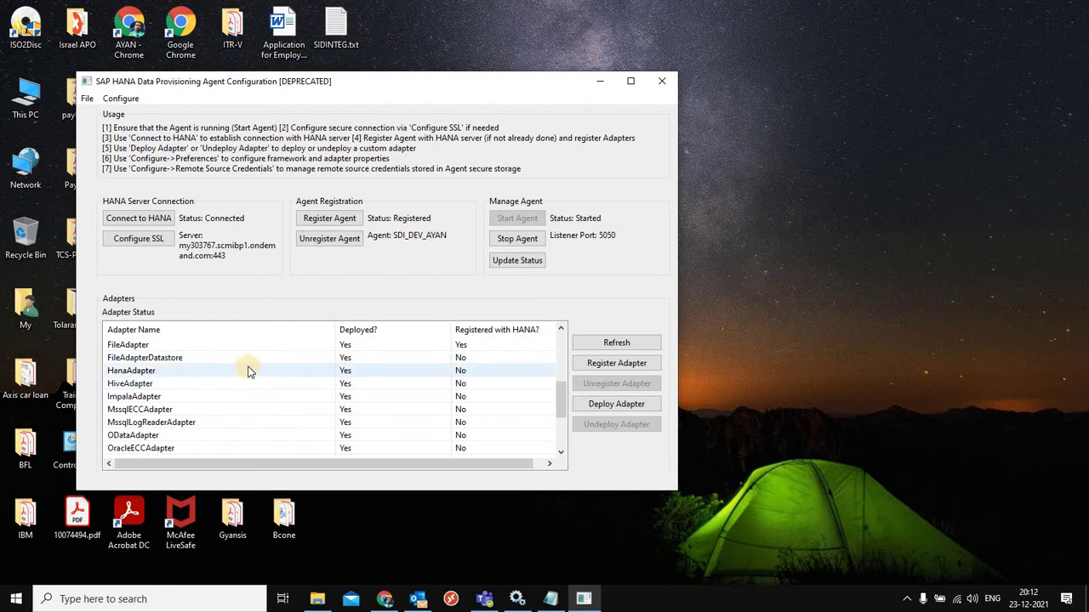
pyautogui.click(121, 347)
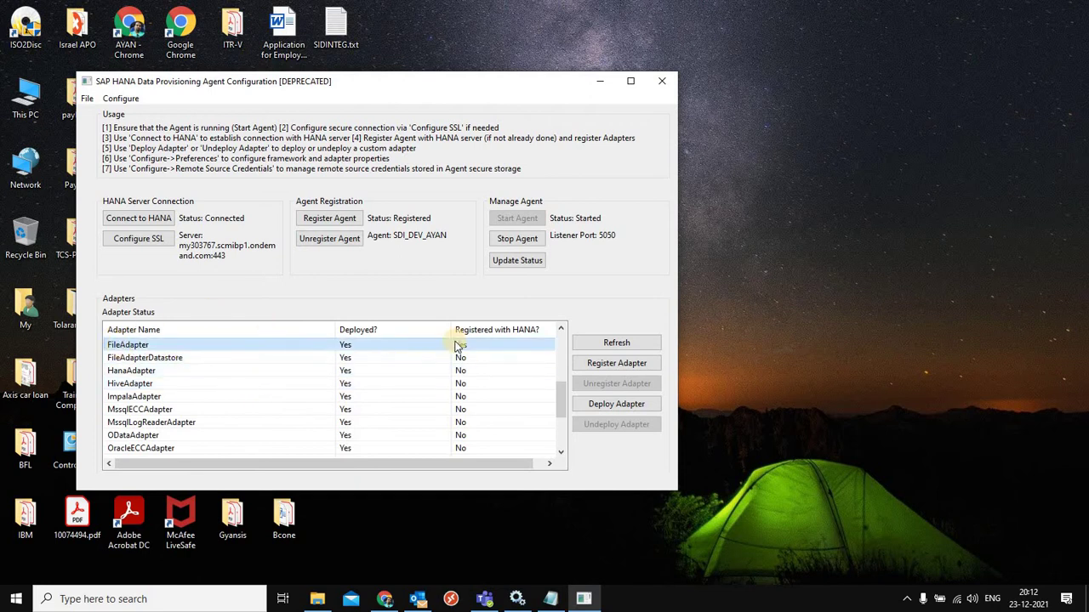
pyautogui.click(267, 345)
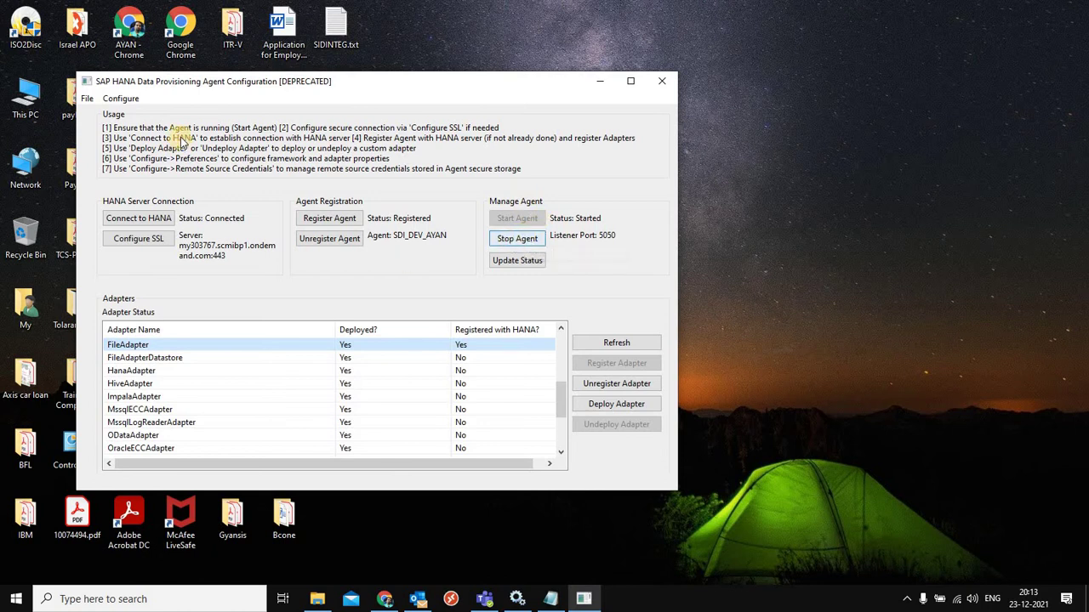
# Show FileAdapter preferences with root C:\usr\sap\dataprovagent\, then switch to File Explorer.
pyautogui.click(125, 98)
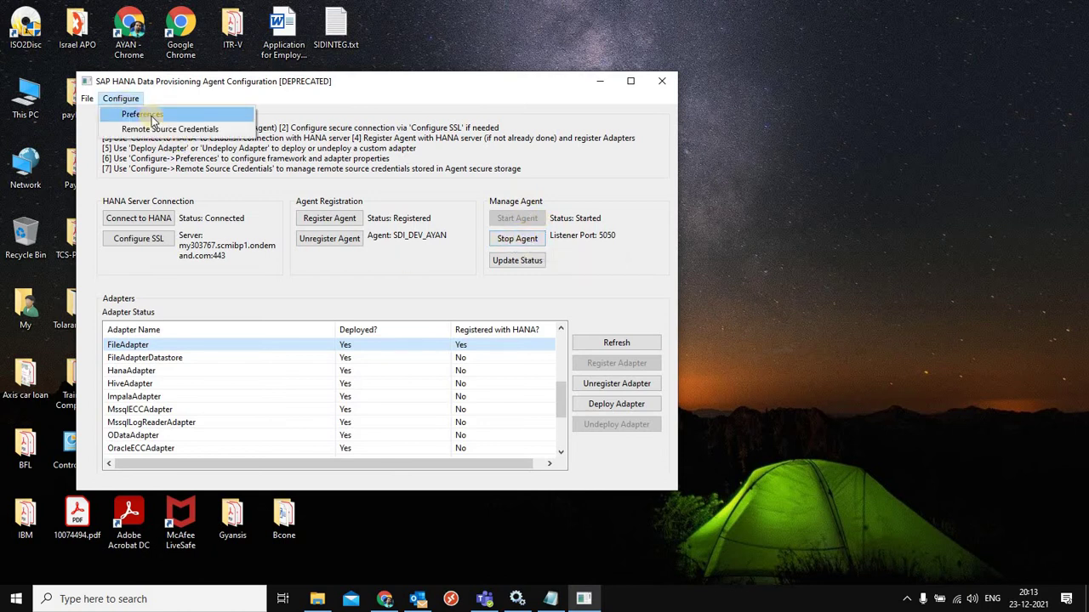
pyautogui.click(146, 110)
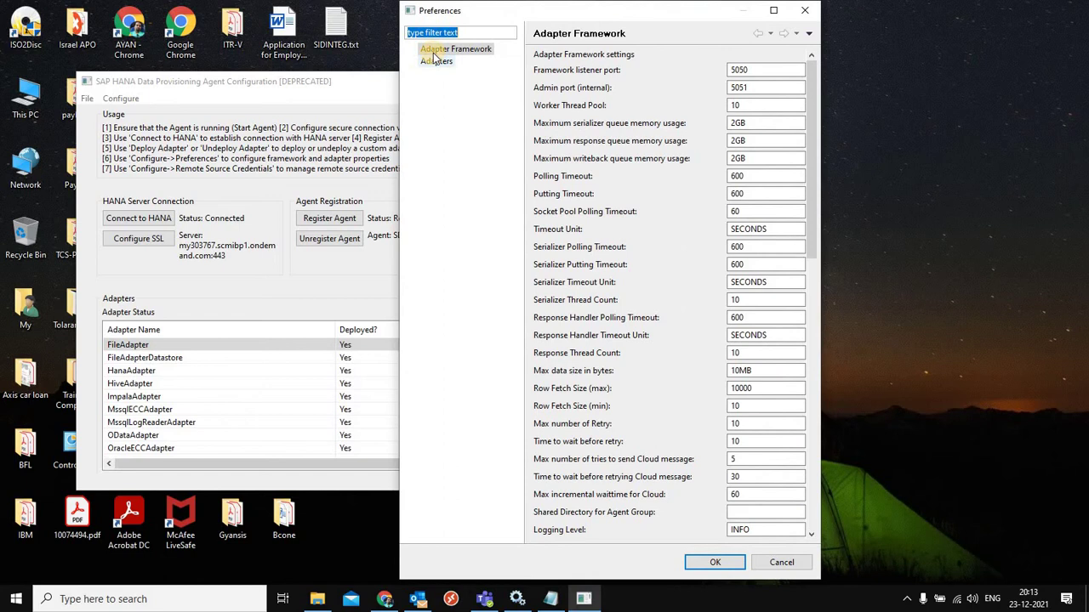
pyautogui.click(434, 62)
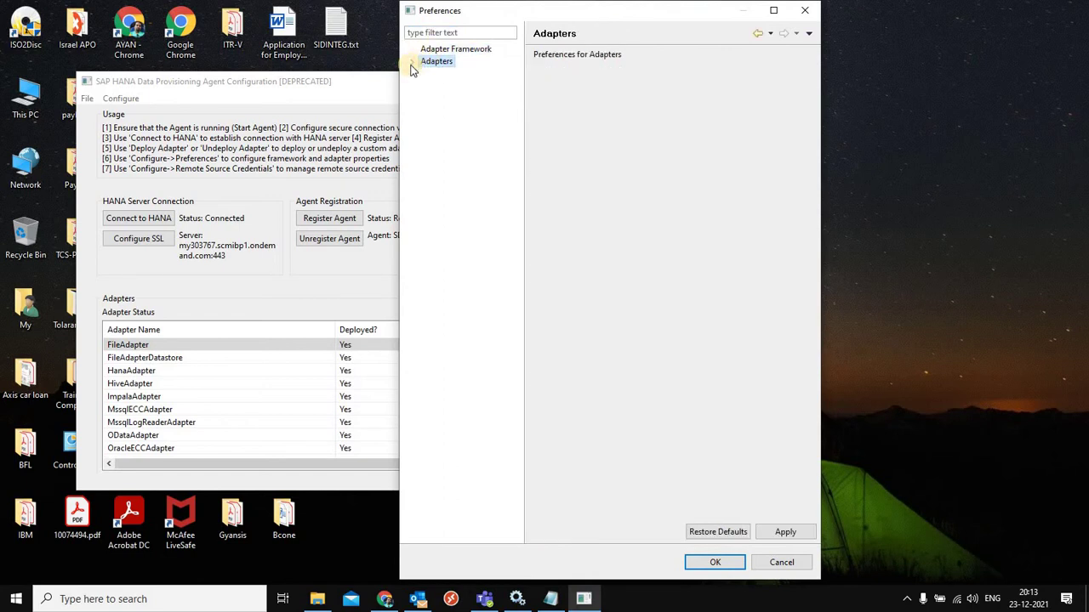
pyautogui.click(411, 62)
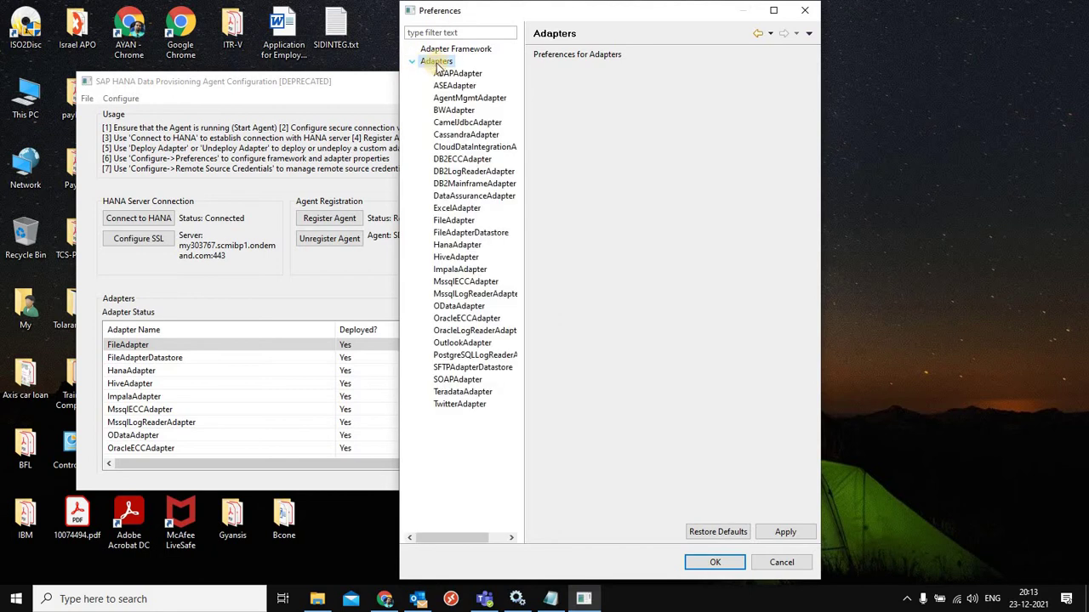
pyautogui.click(448, 222)
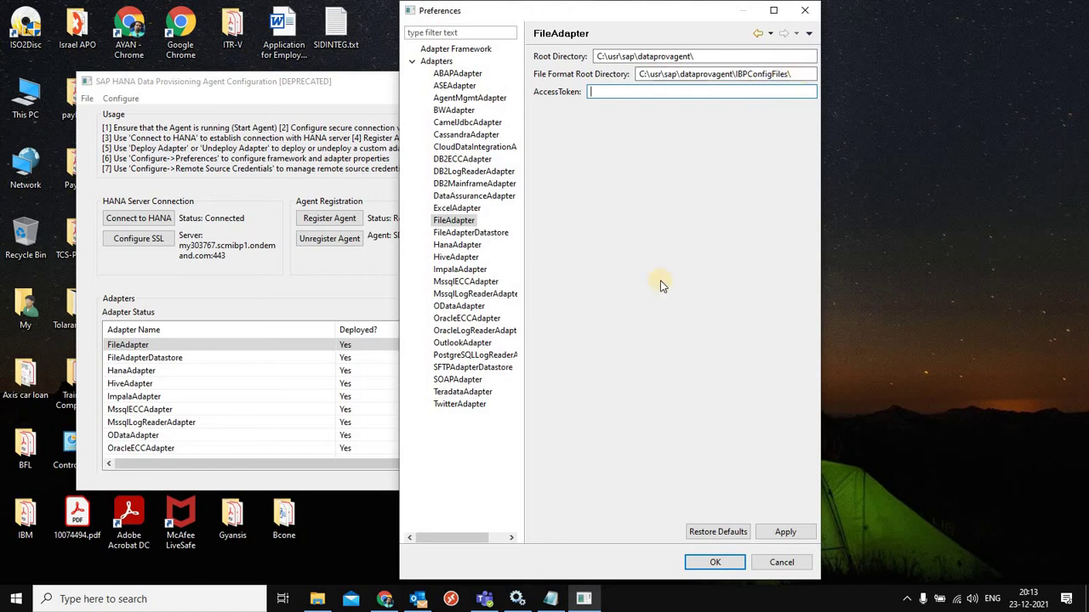
pyautogui.click(318, 603)
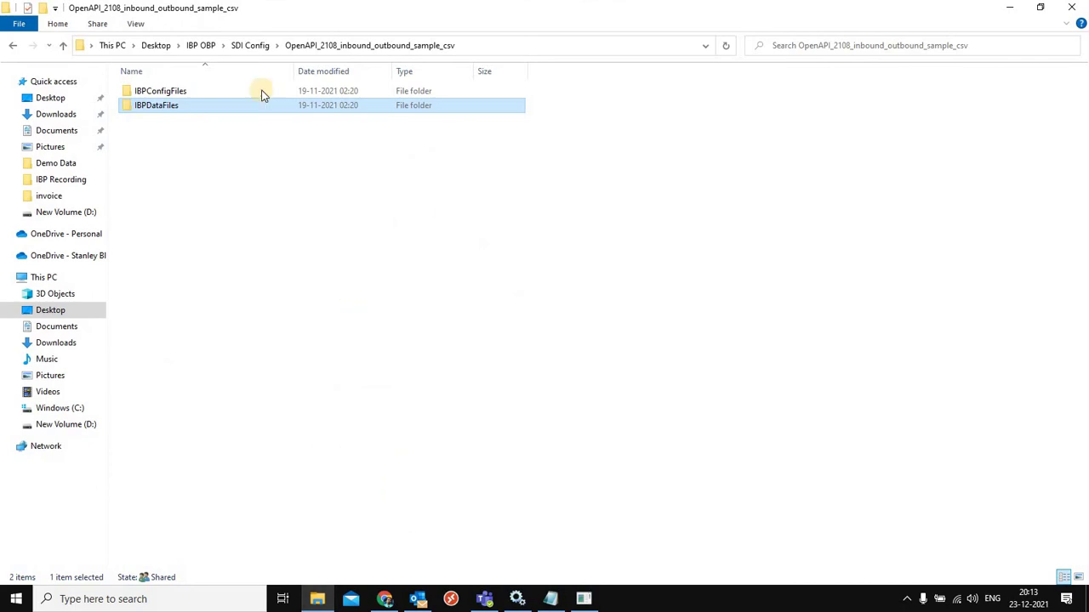
# Inspect the sample CSV IBPDataFiles folder, then go to C:\usr\sap\dataprovagent in File Explorer.
pyautogui.click(250, 45)
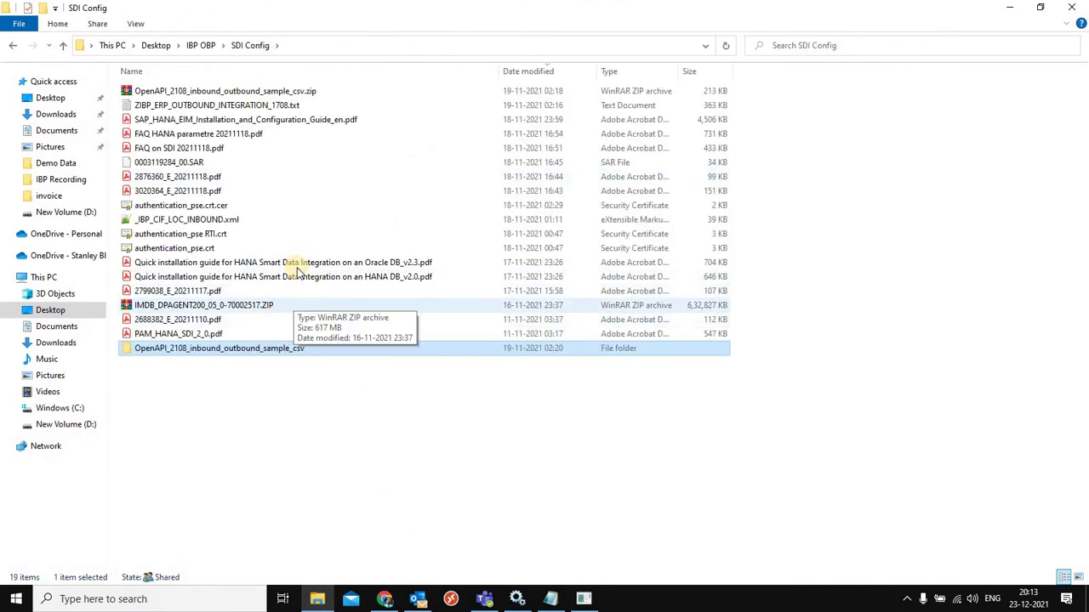
pyautogui.doubleClick(248, 351)
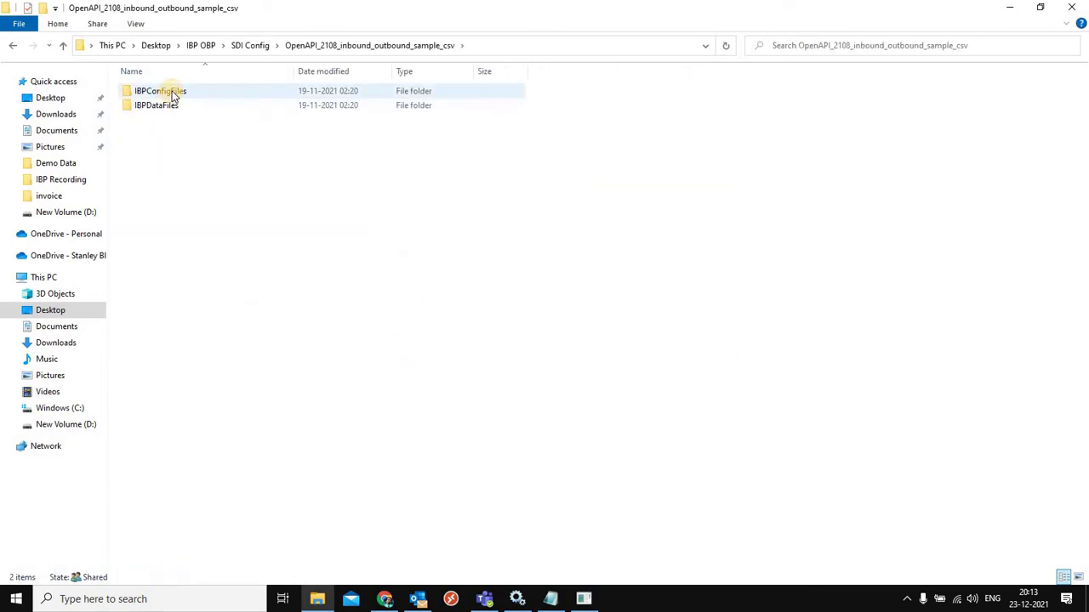
pyautogui.click(156, 105)
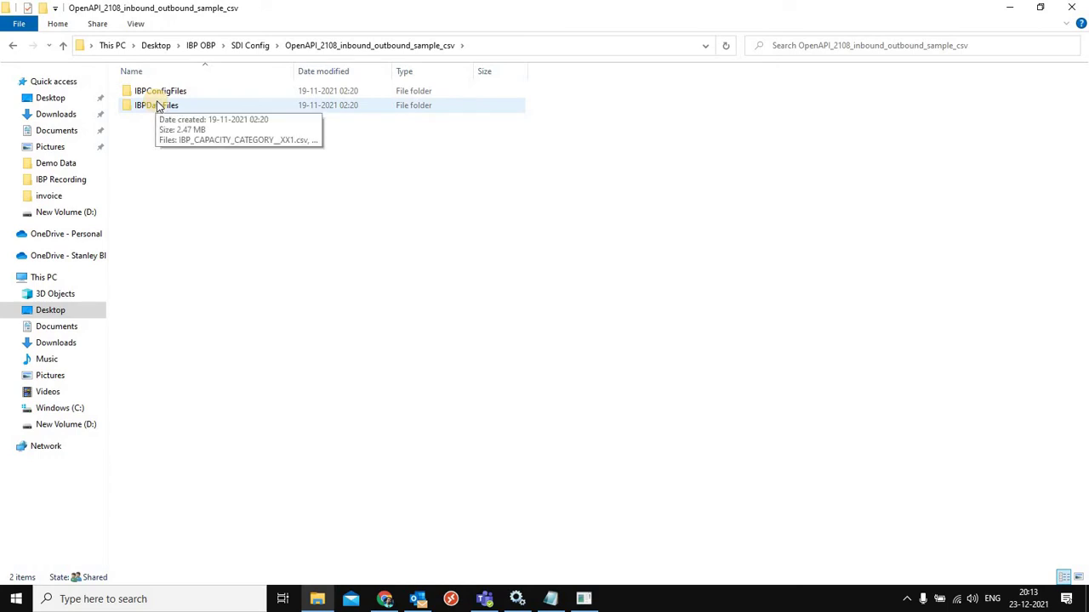
pyautogui.hotkey('alt', 'Tab')
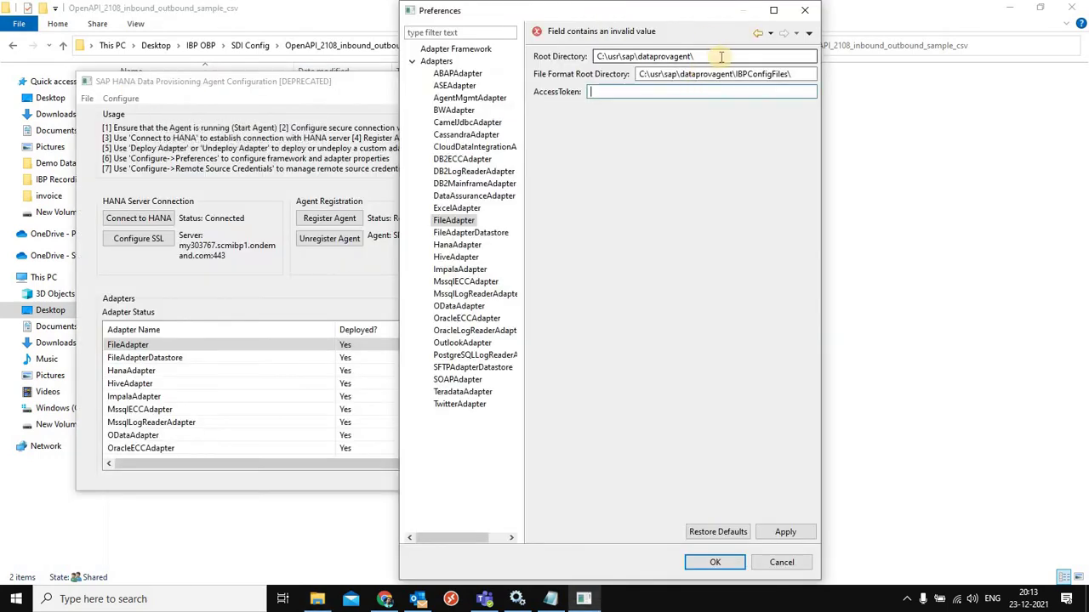
pyautogui.hotkey('shift', 'Home')
pyautogui.hotkey('ctrl', 'c')
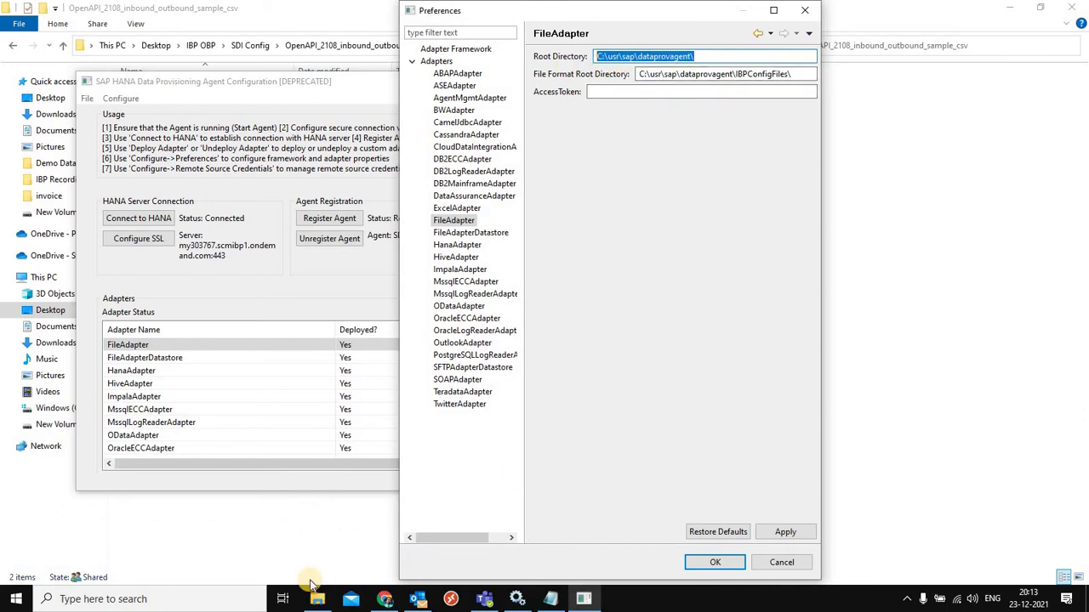
pyautogui.click(312, 545)
pyautogui.click(524, 55)
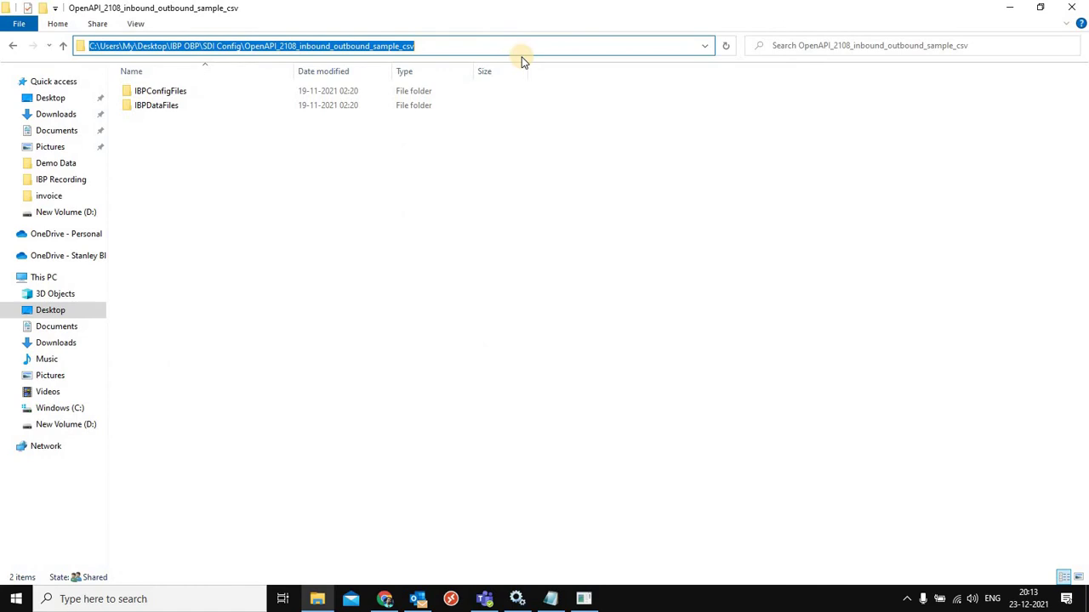
pyautogui.hotkey('ctrl', 'v')
pyautogui.press('Return')
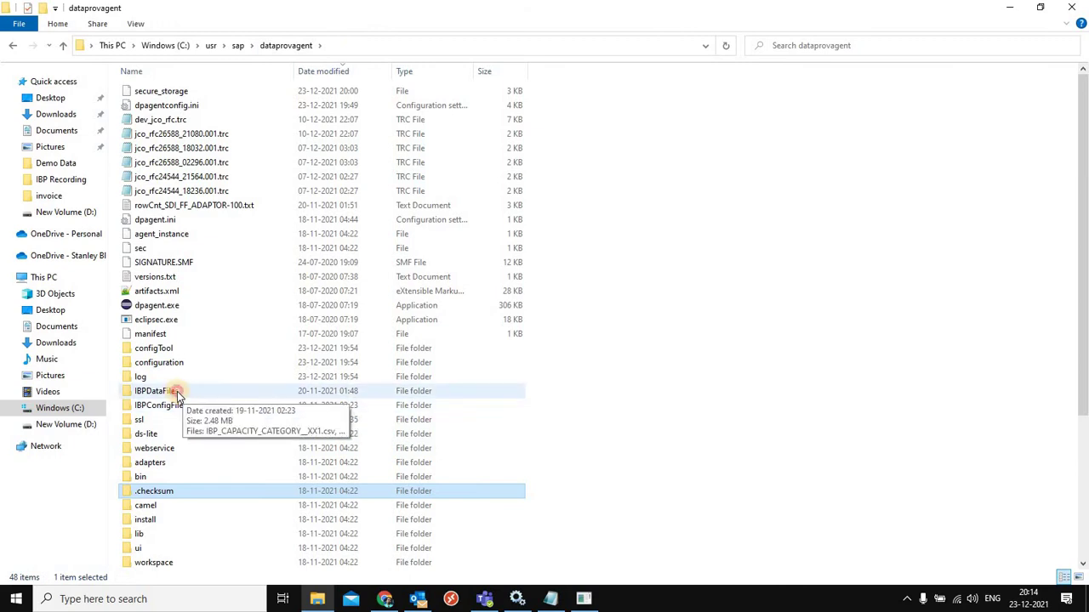
# Open the agent's IBPDataFiles folder of CSVs and its IBPConfigFiles folder.
pyautogui.click(231, 393)
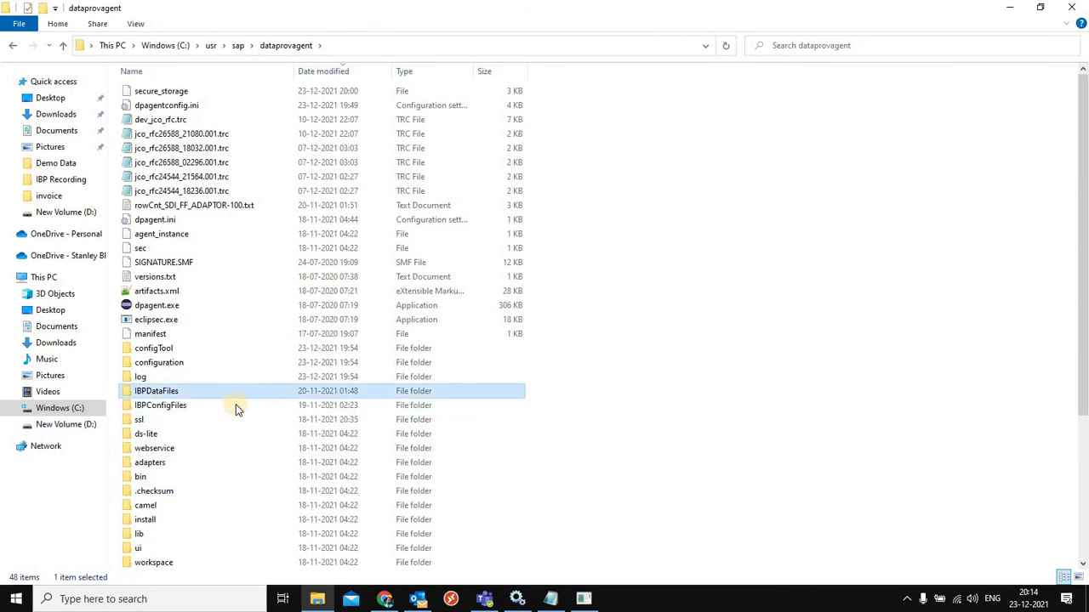
pyautogui.click(177, 409)
pyautogui.doubleClick(156, 394)
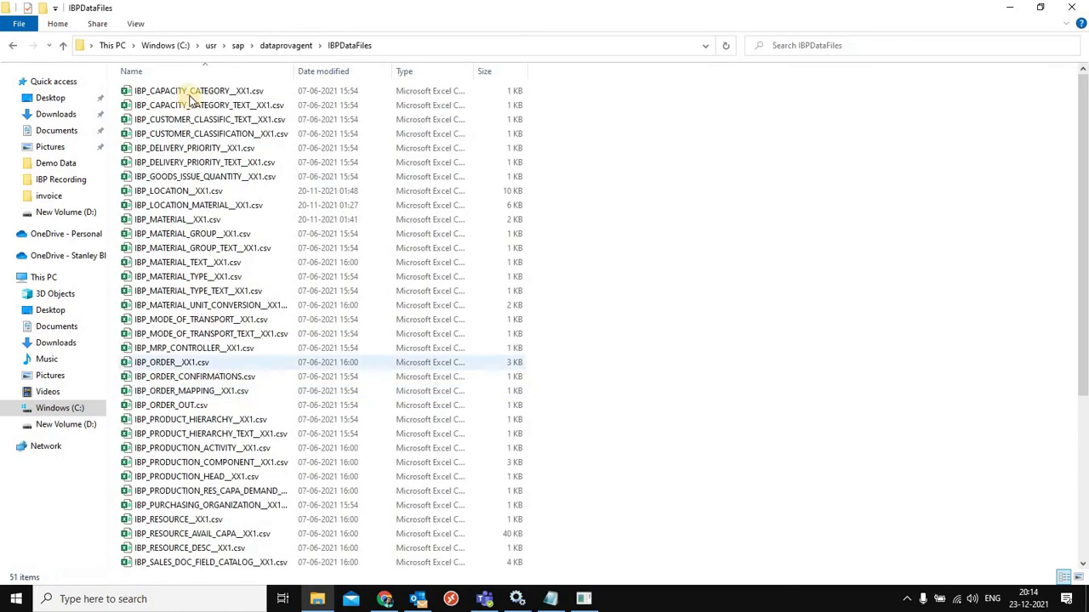
pyautogui.click(267, 48)
pyautogui.doubleClick(161, 409)
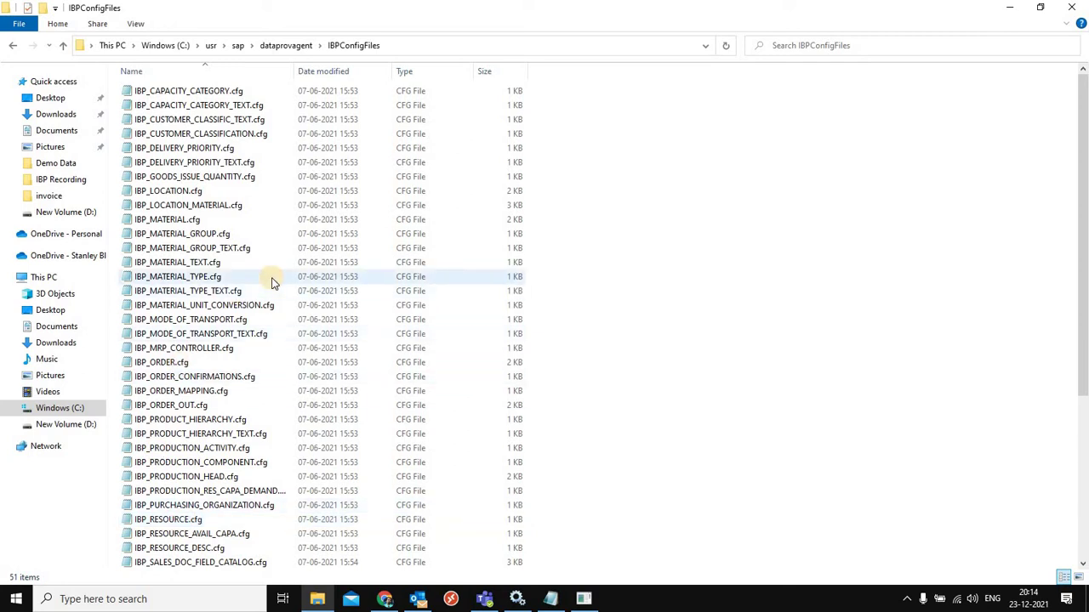
pyautogui.moveTo(178, 276)
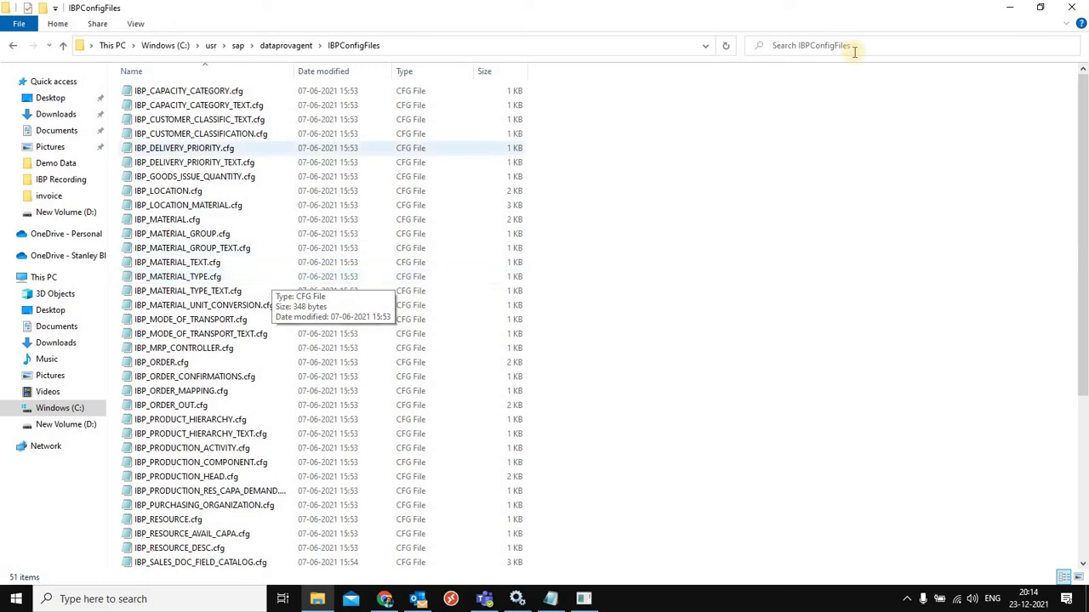
# Check the FileAdapter Root Directory paths against the dataprovagent folders, then save the settings.
pyautogui.click(1008, 8)
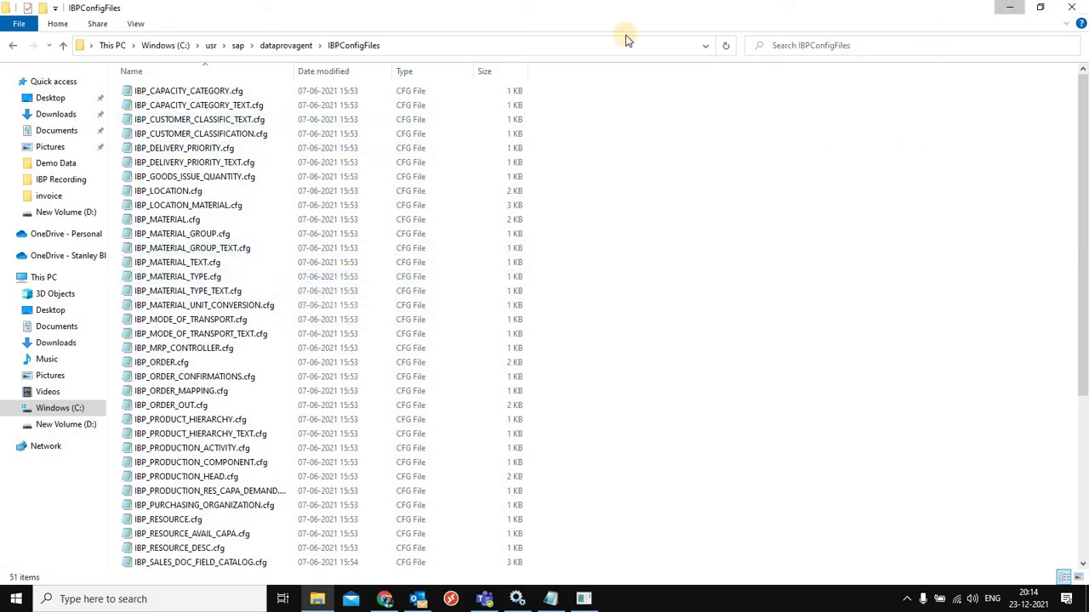
pyautogui.click(720, 56)
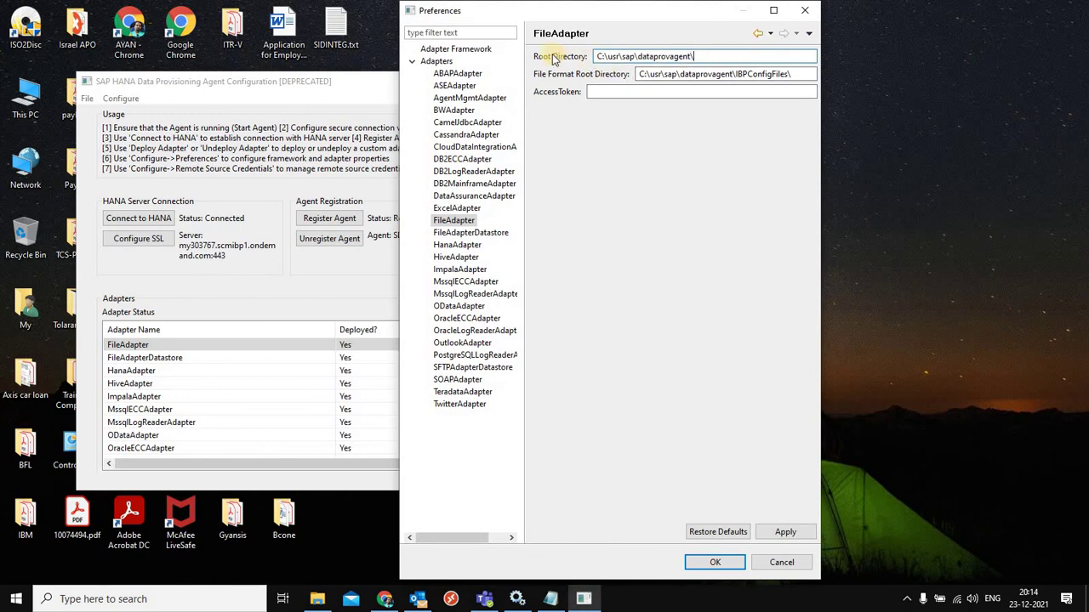
pyautogui.hotkey('alt', 'Tab')
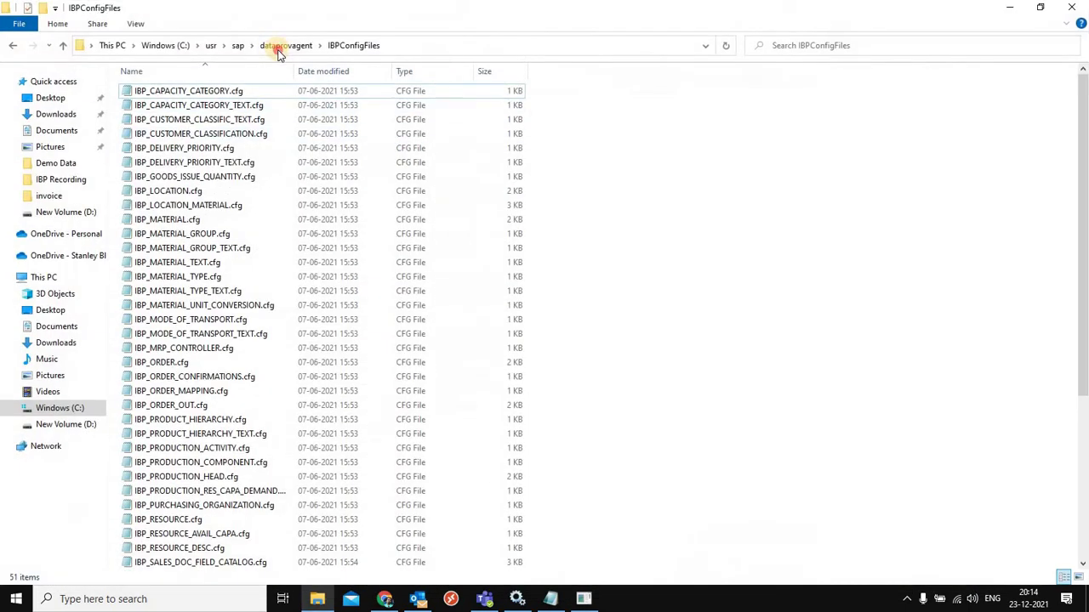
pyautogui.click(281, 44)
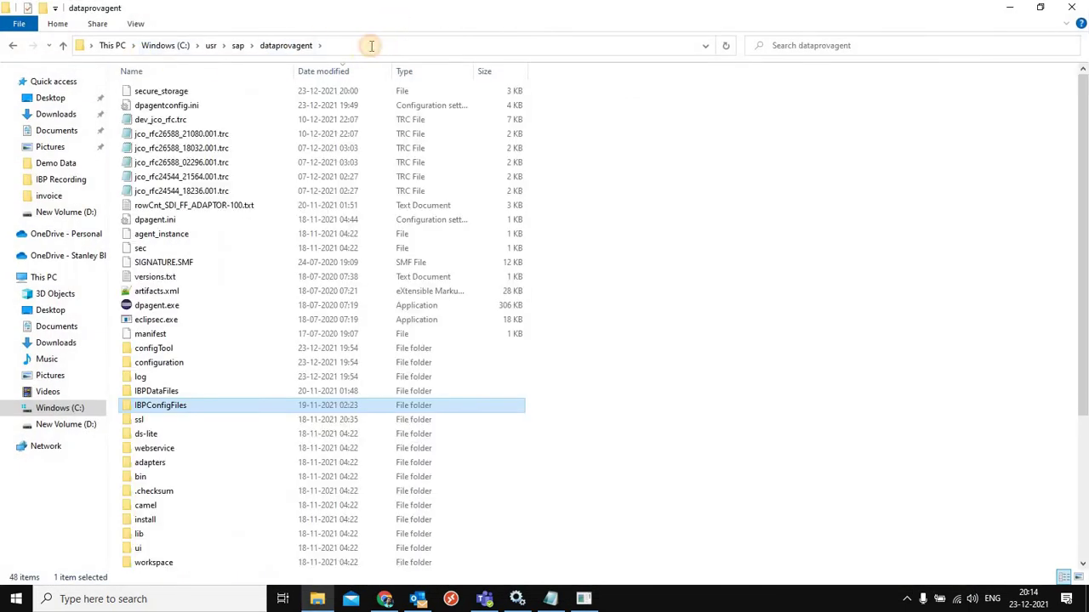
pyautogui.click(371, 46)
pyautogui.hotkey('alt', 'Tab')
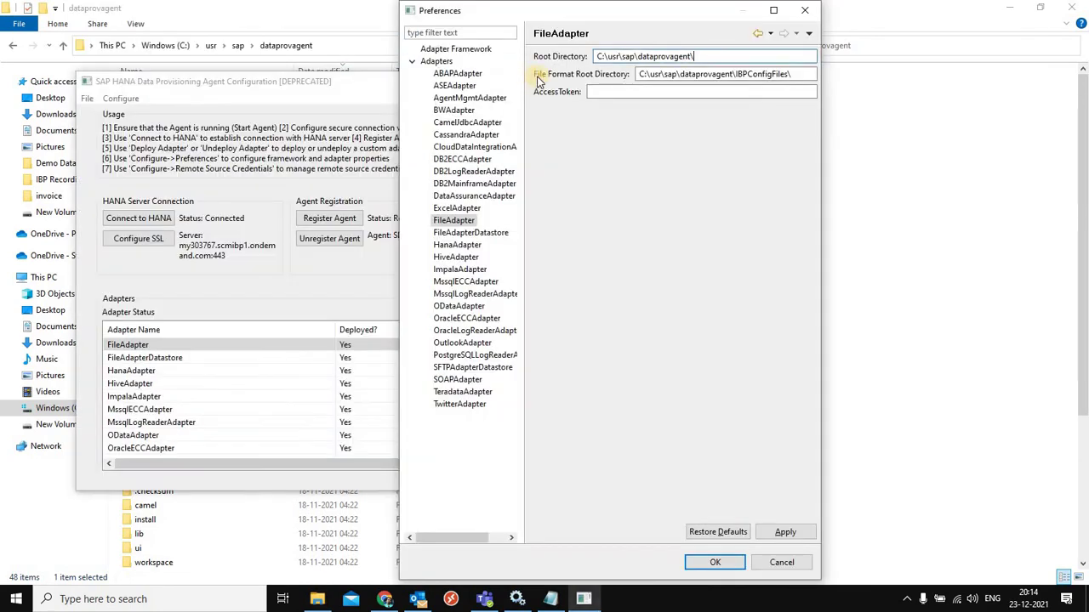
pyautogui.tripleClick(781, 74)
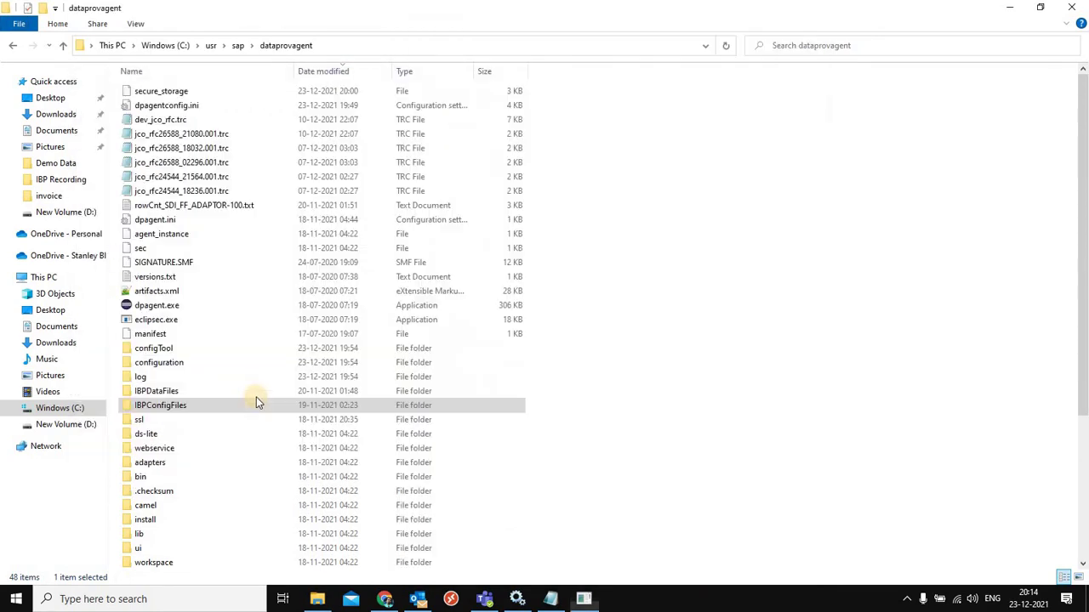
pyautogui.hotkey('alt', 'Tab')
pyautogui.click(155, 405)
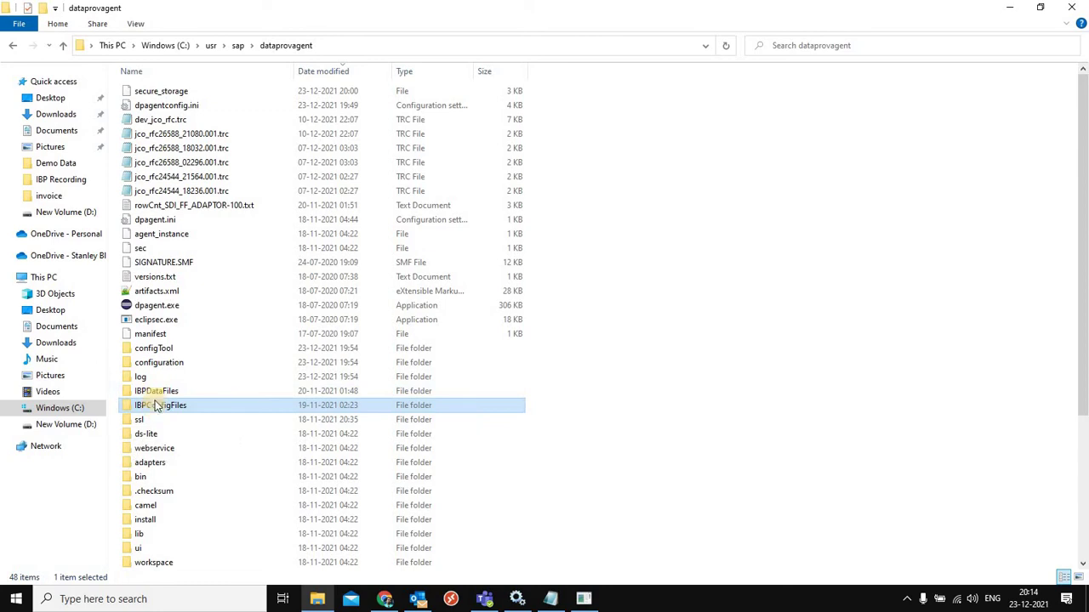
pyautogui.doubleClick(158, 393)
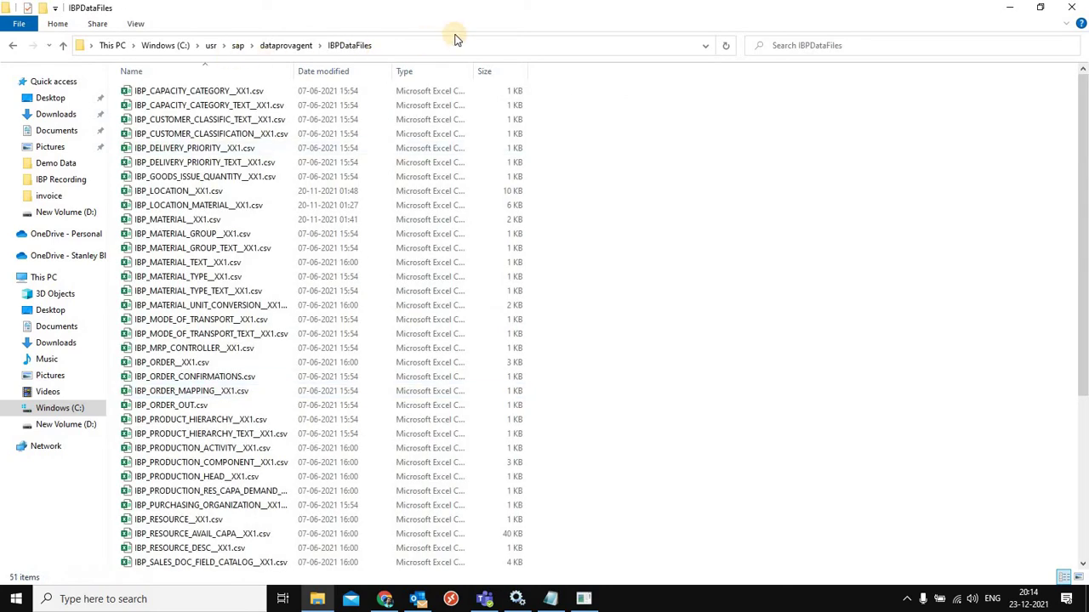
pyautogui.hotkey('alt', 'Tab')
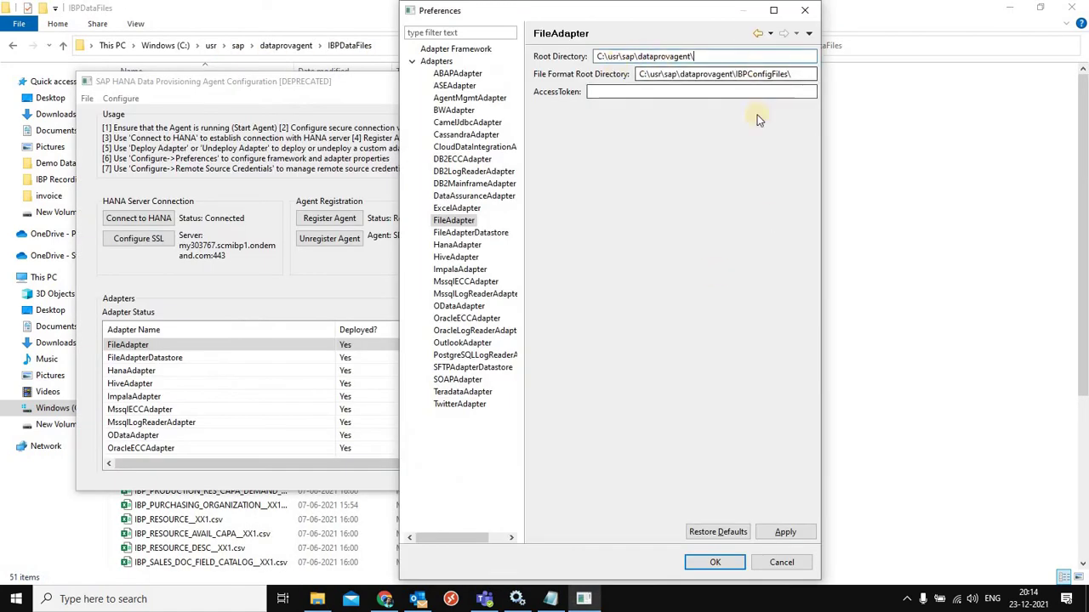
pyautogui.click(784, 531)
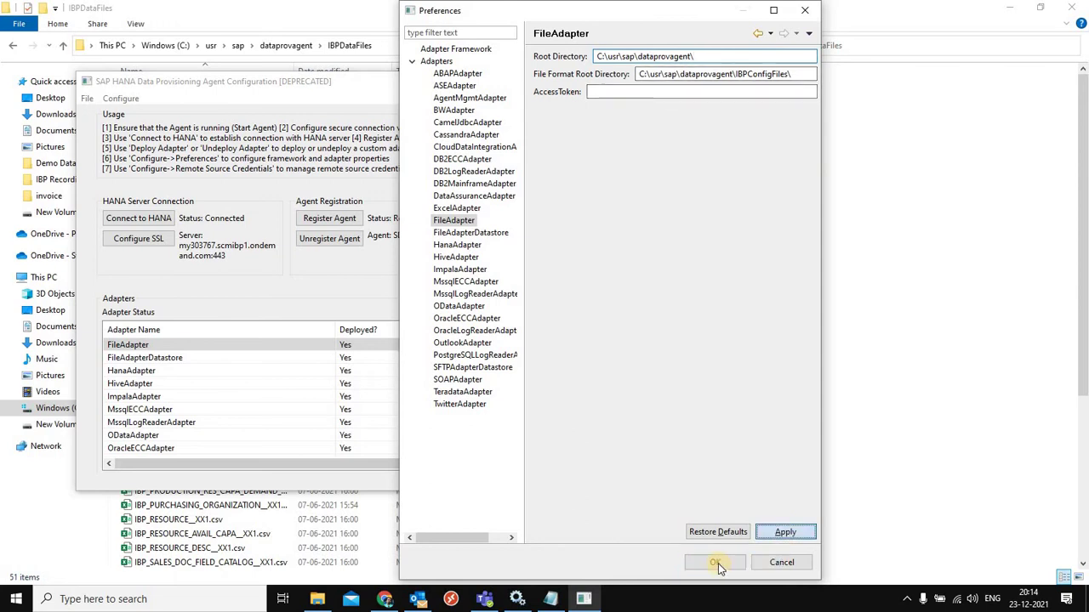
pyautogui.click(716, 563)
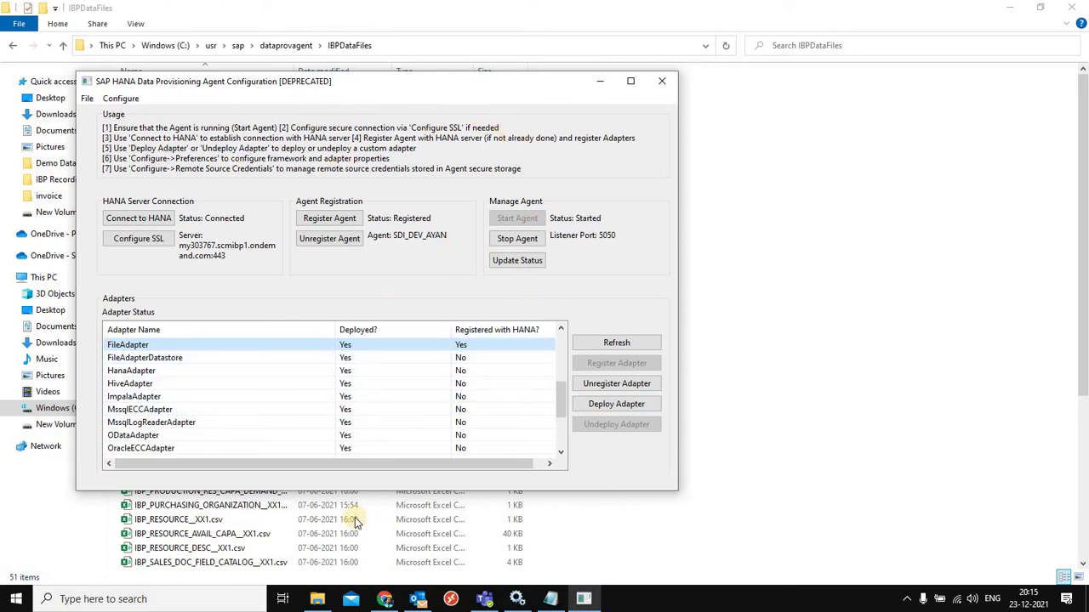
# Go to the Configure Remote Sources (SDI) page and start a new remote source.
pyautogui.click(384, 599)
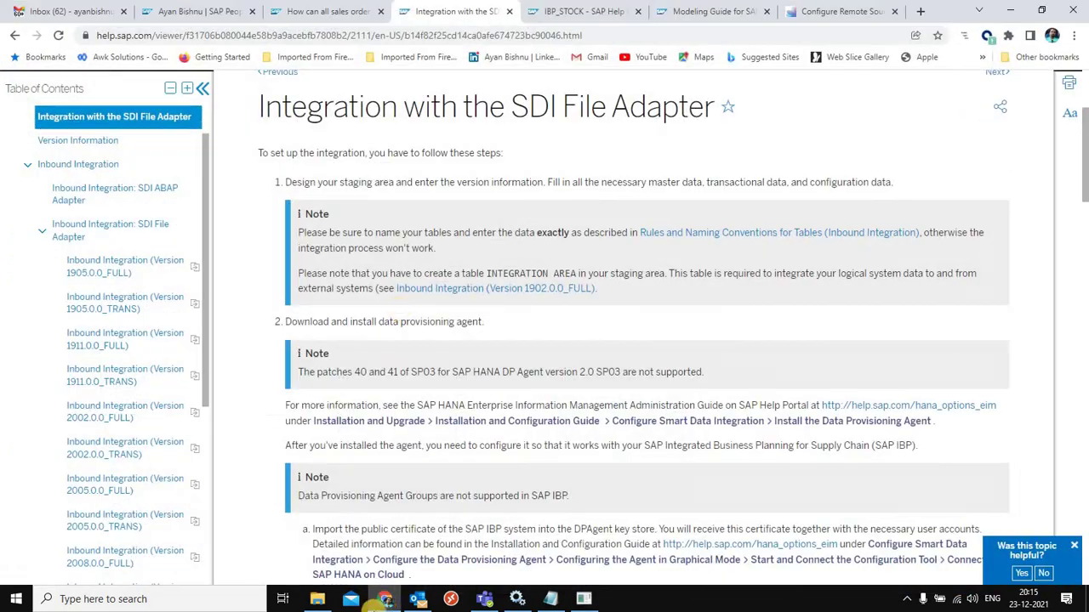
pyautogui.click(815, 12)
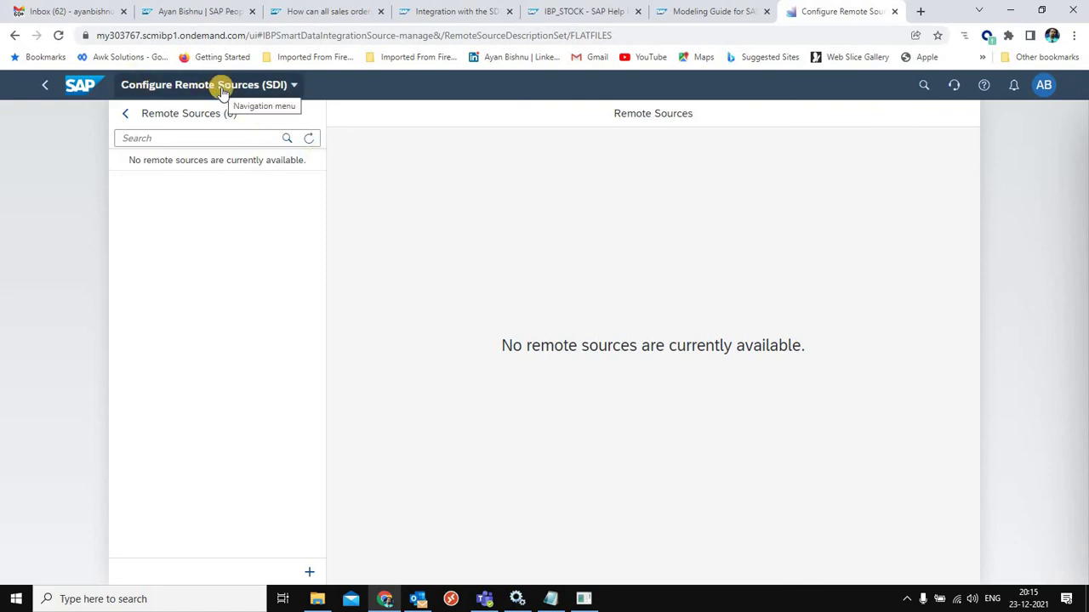
pyautogui.click(309, 572)
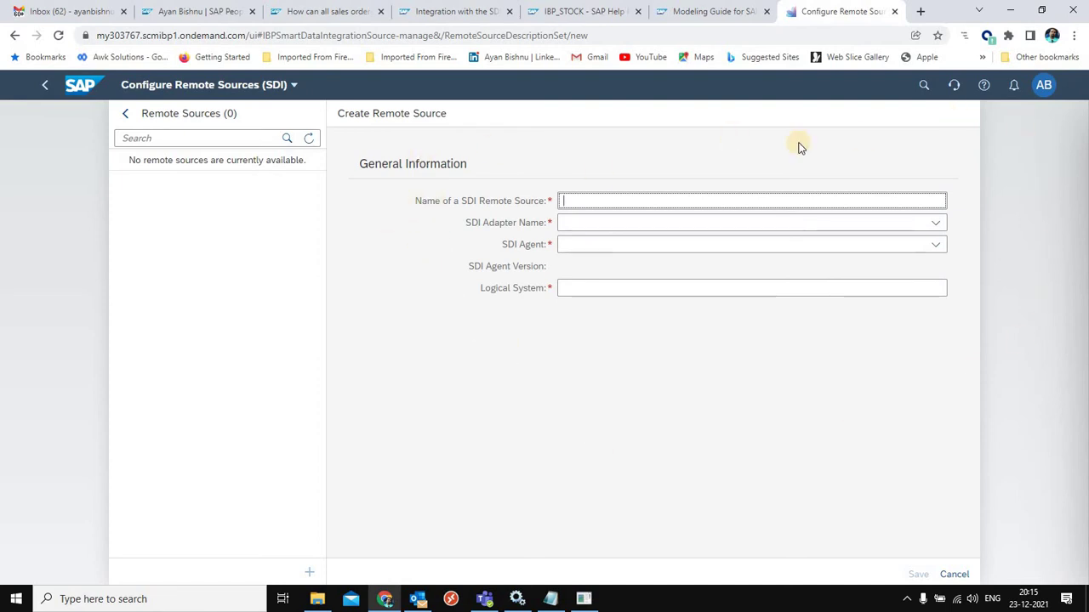
# Name the remote source FLATFILES, view the SDI adapter list, and check the agent configuration.
pyautogui.click(600, 204)
pyautogui.write('FLAT')
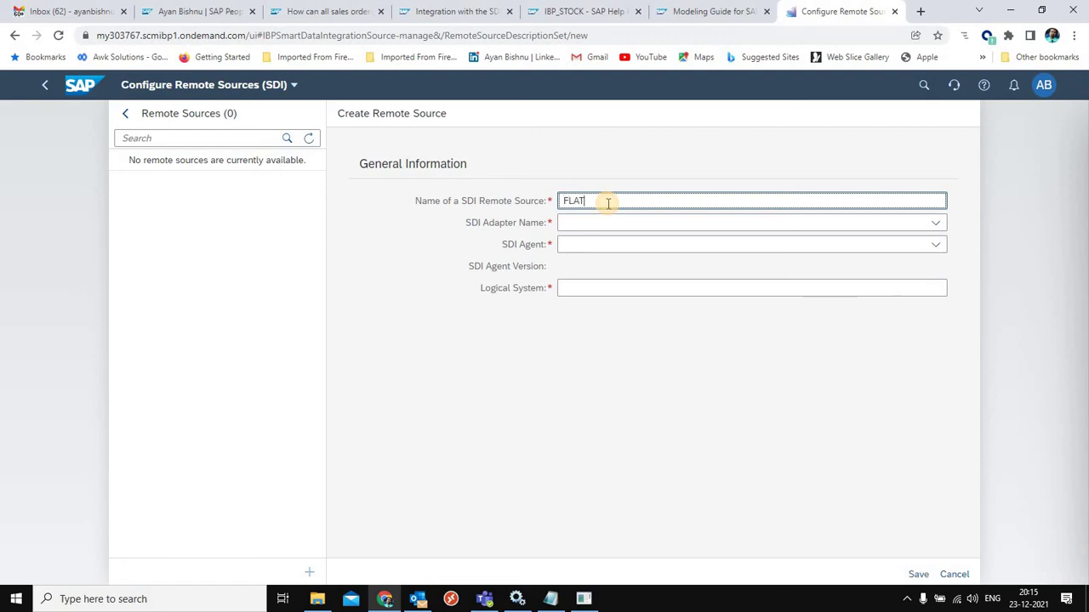
pyautogui.write('FILES')
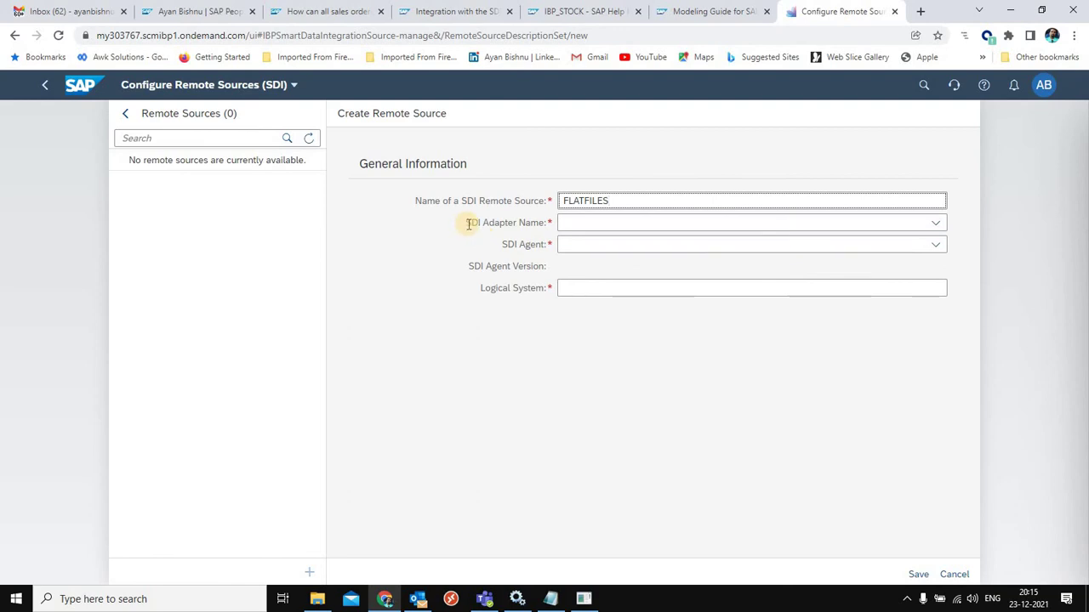
pyautogui.click(933, 226)
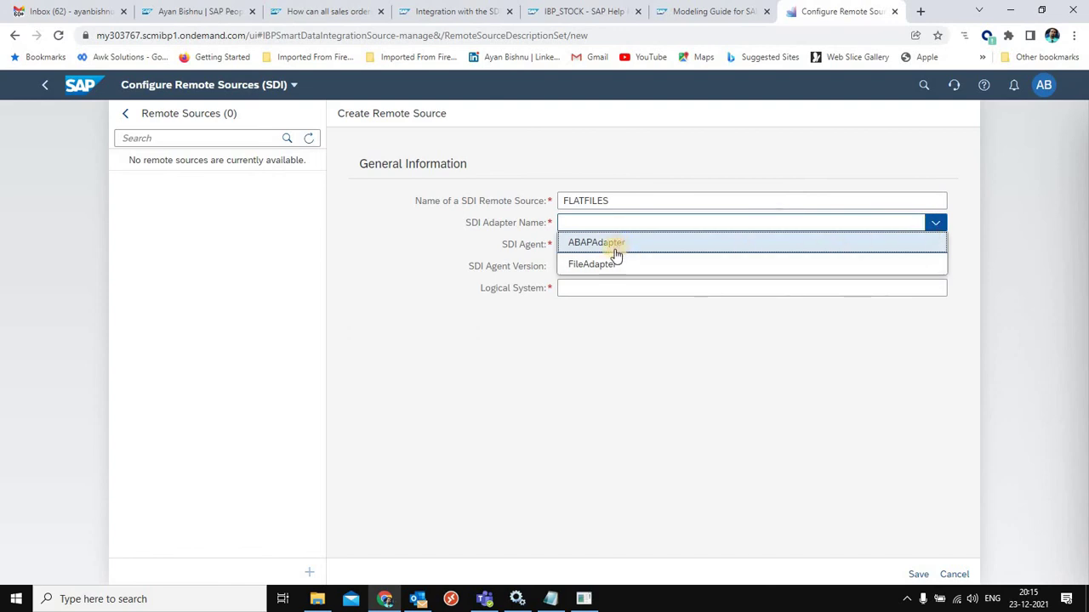
pyautogui.click(582, 600)
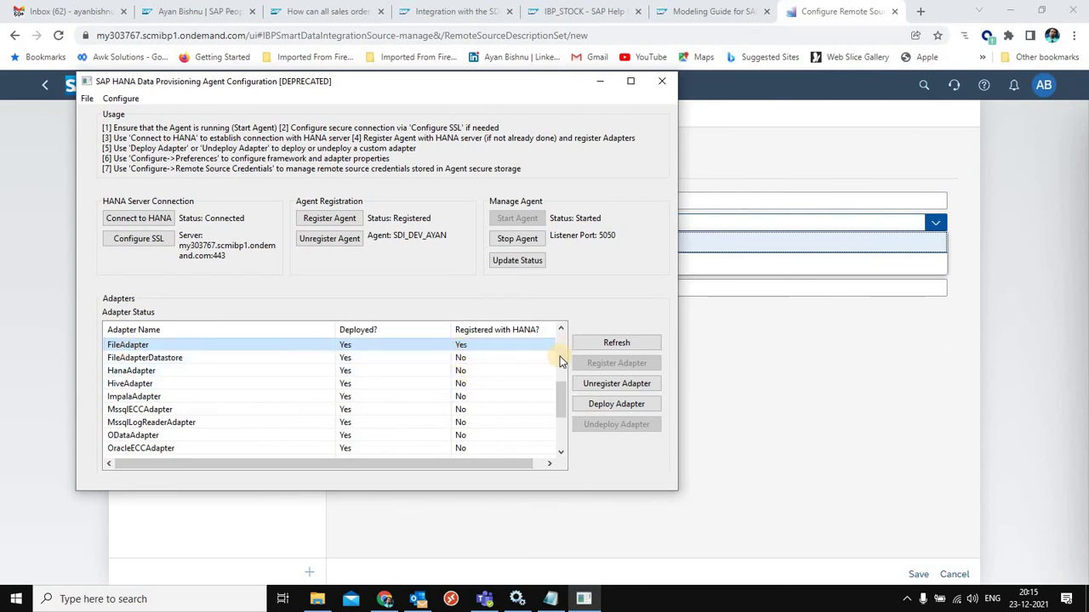
# Verify that ABAPAdapter is registered with HANA in the Adapters list, then return to the form.
pyautogui.scroll(4, 547, 353)
pyautogui.scroll(-3, 547, 352)
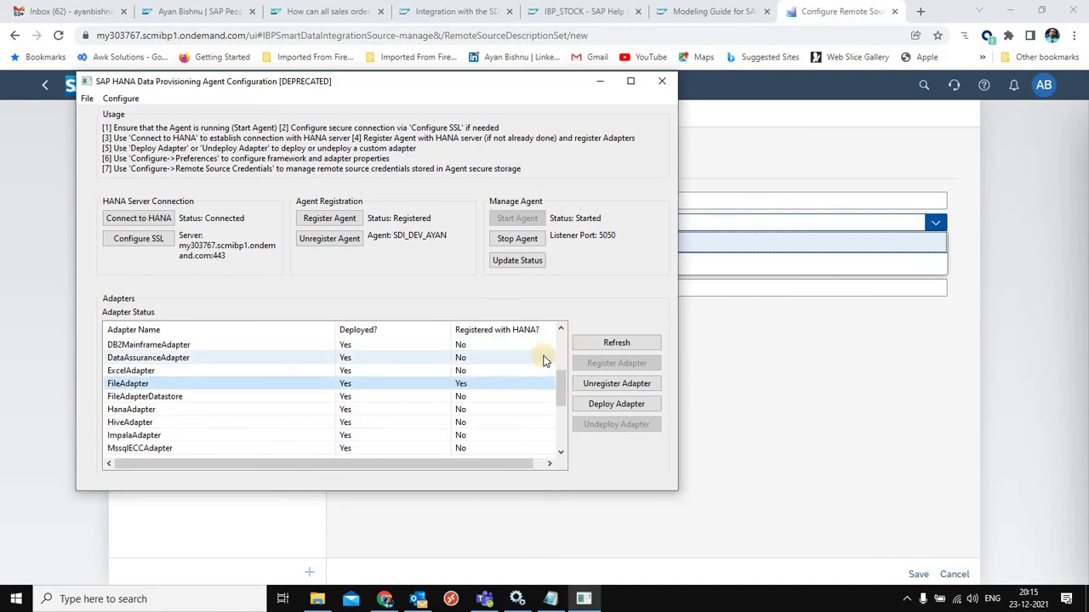
pyautogui.scroll(3, 547, 352)
pyautogui.click(133, 345)
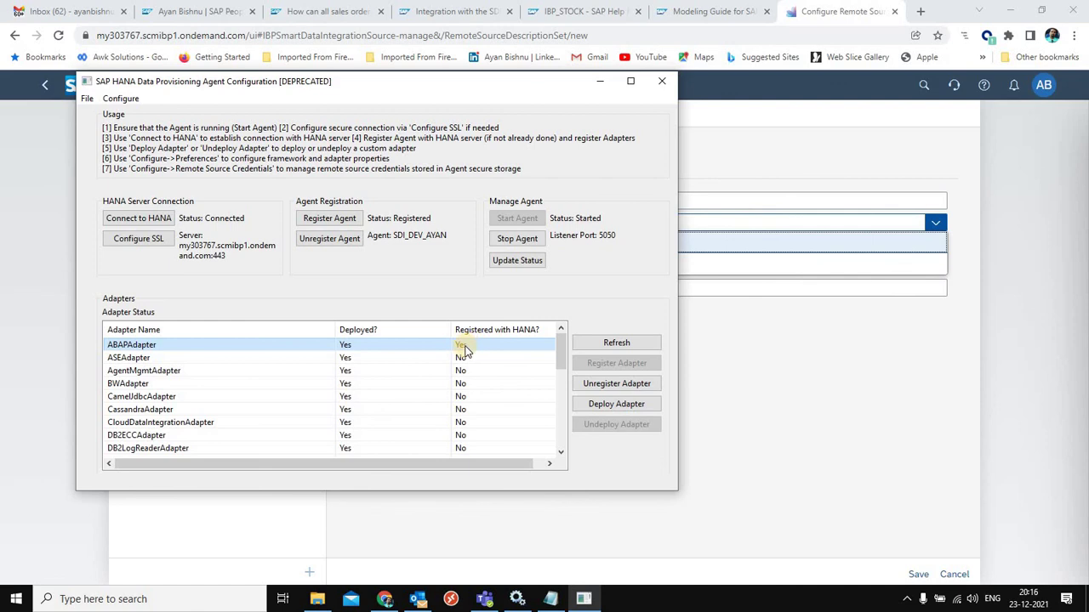
pyautogui.hotkey('alt', 'Tab')
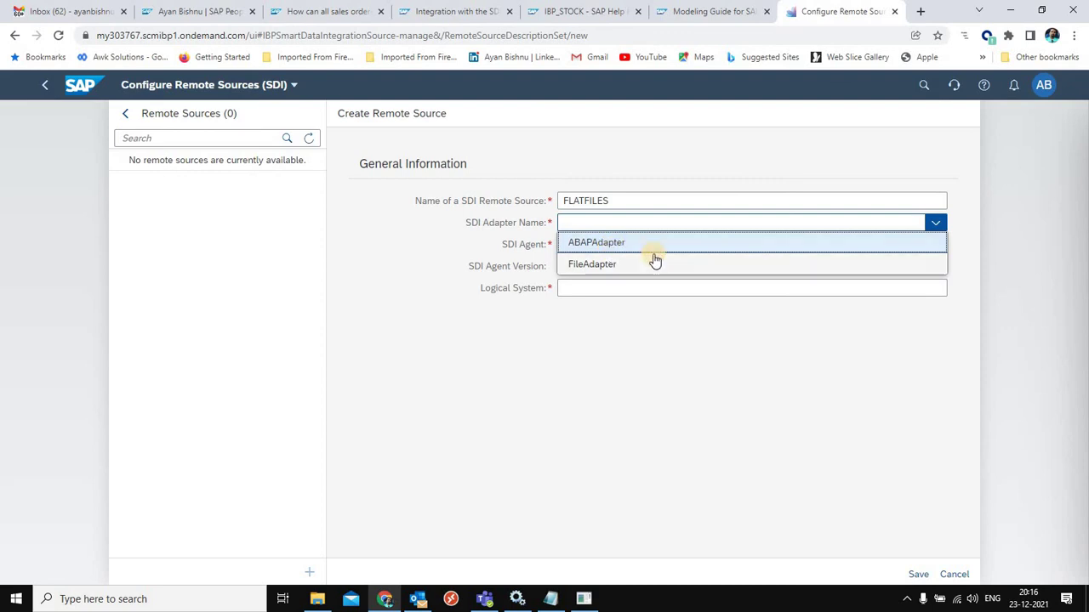
# Choose FileAdapter and agent SDI_DEV_AYAN, and start entering logical system SDISOURCE.
pyautogui.click(587, 266)
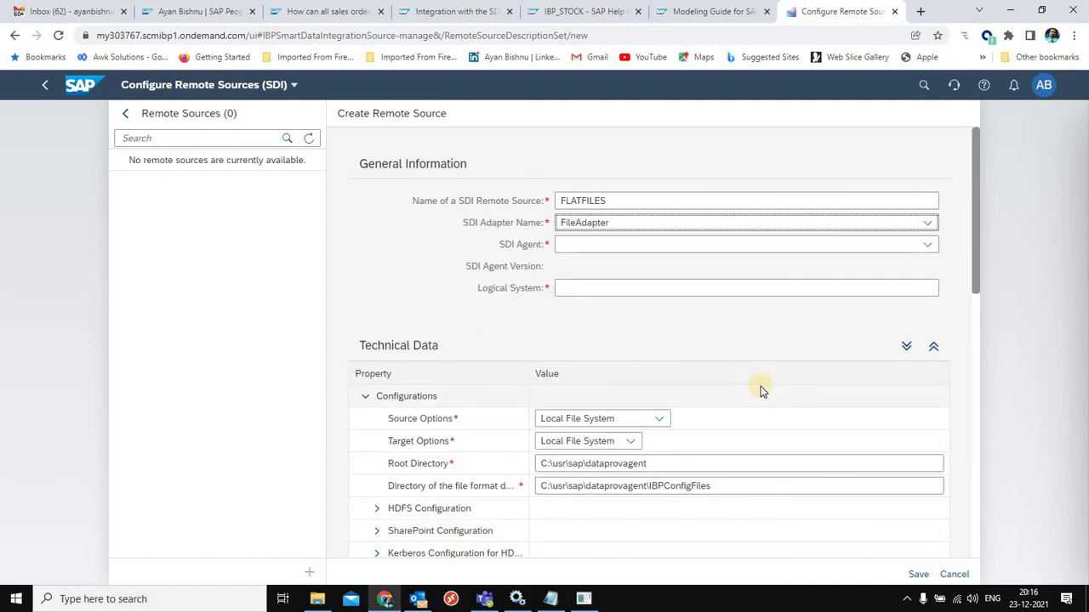
pyautogui.click(927, 245)
pyautogui.hotkey('alt', 'Tab')
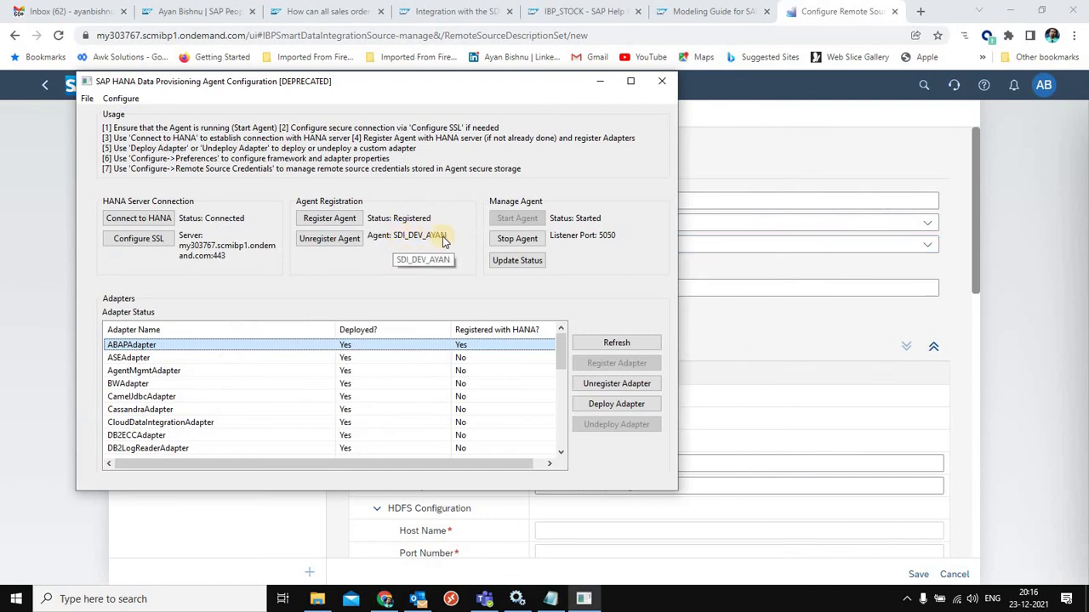
pyautogui.hotkey('alt', 'Tab')
pyautogui.click(926, 244)
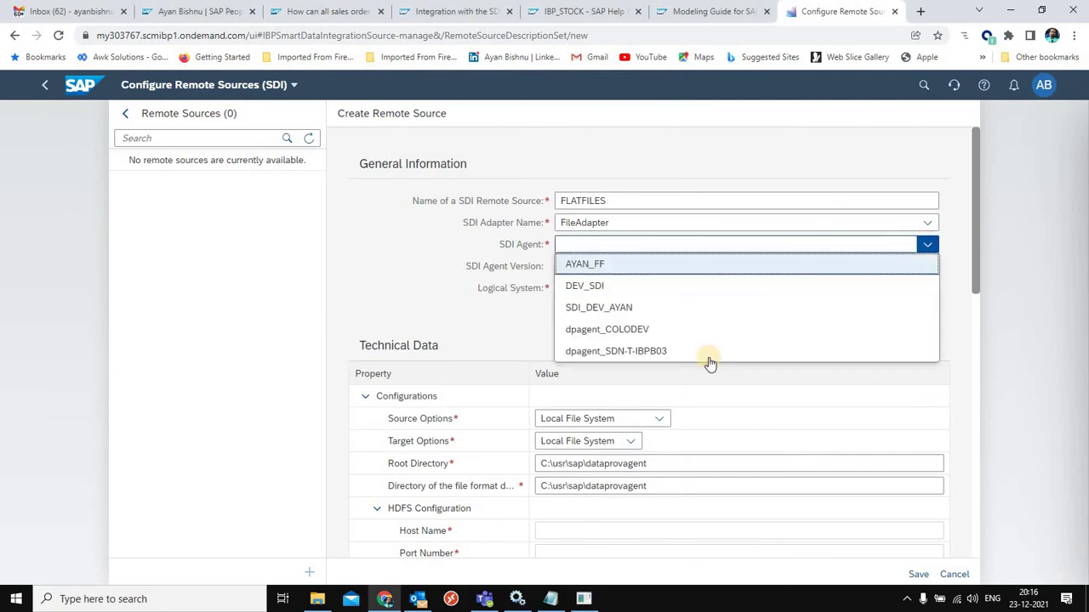
pyautogui.click(585, 314)
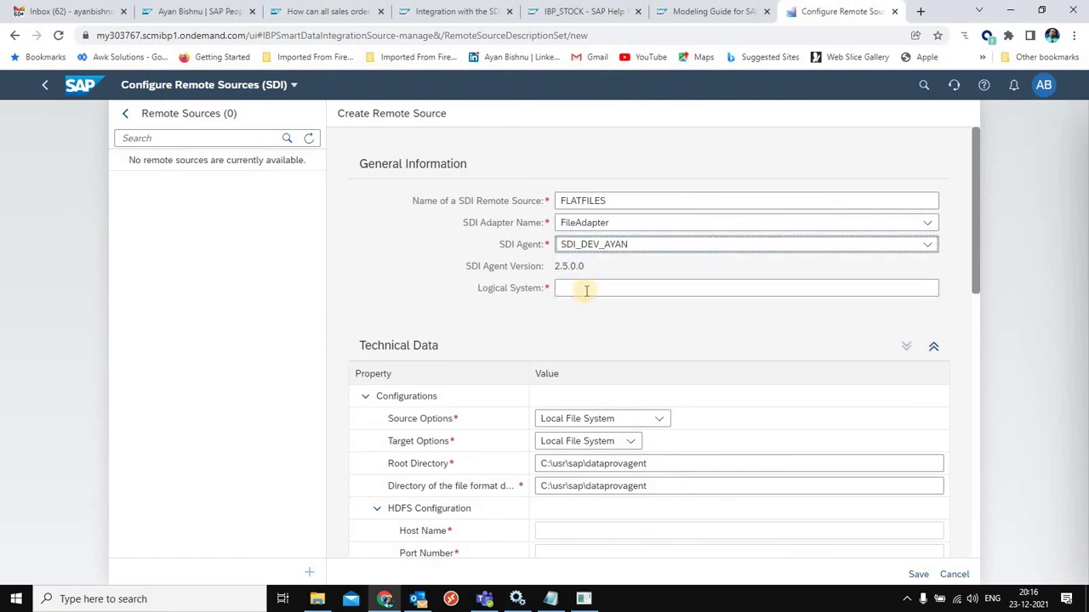
pyautogui.click(585, 290)
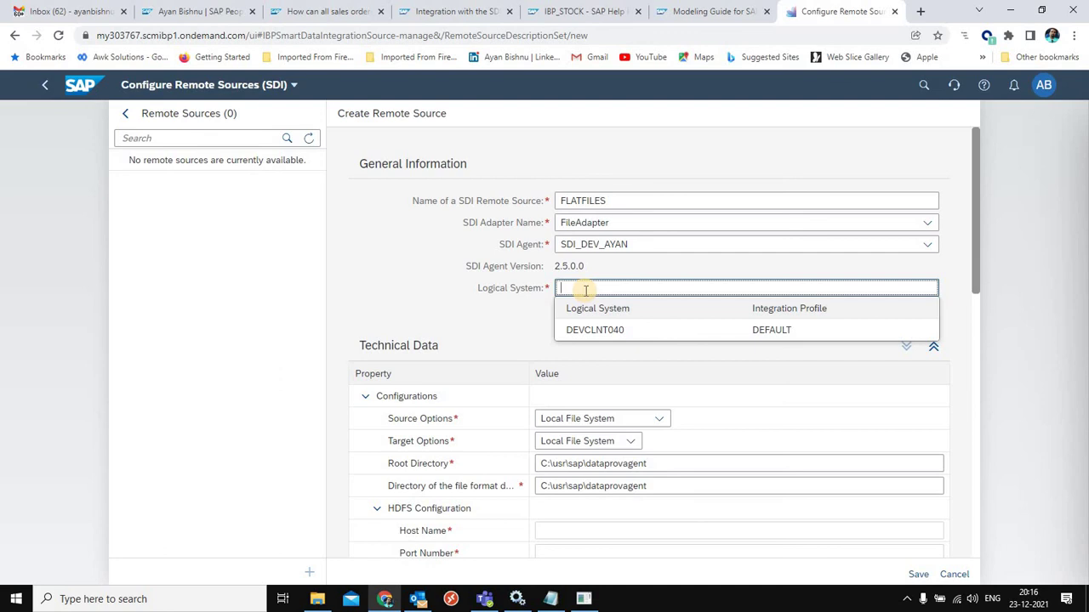
pyautogui.write('SDICOURCE')
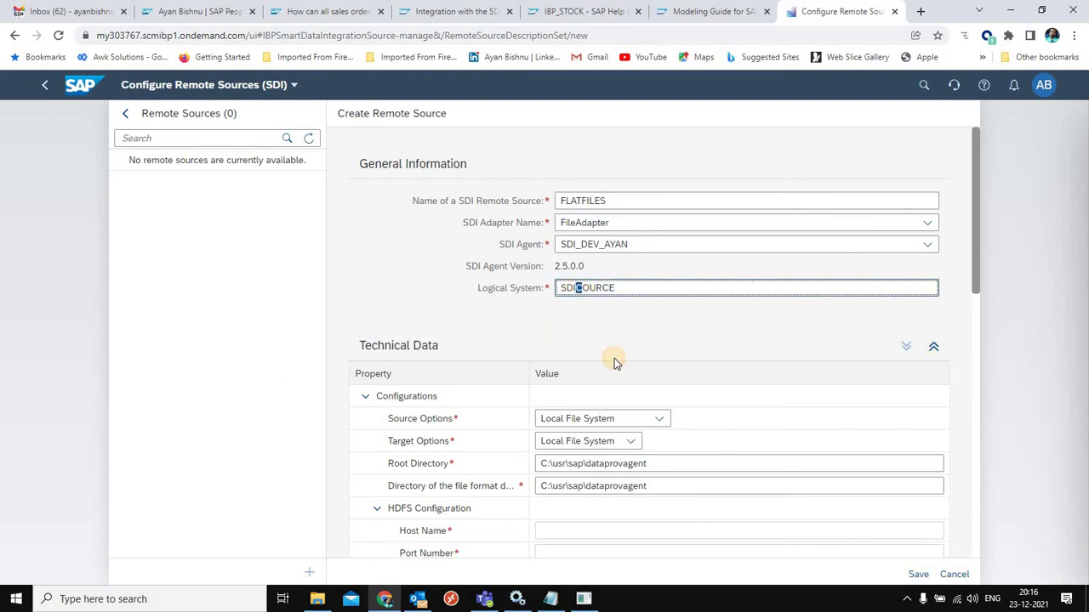
pyautogui.click(717, 286)
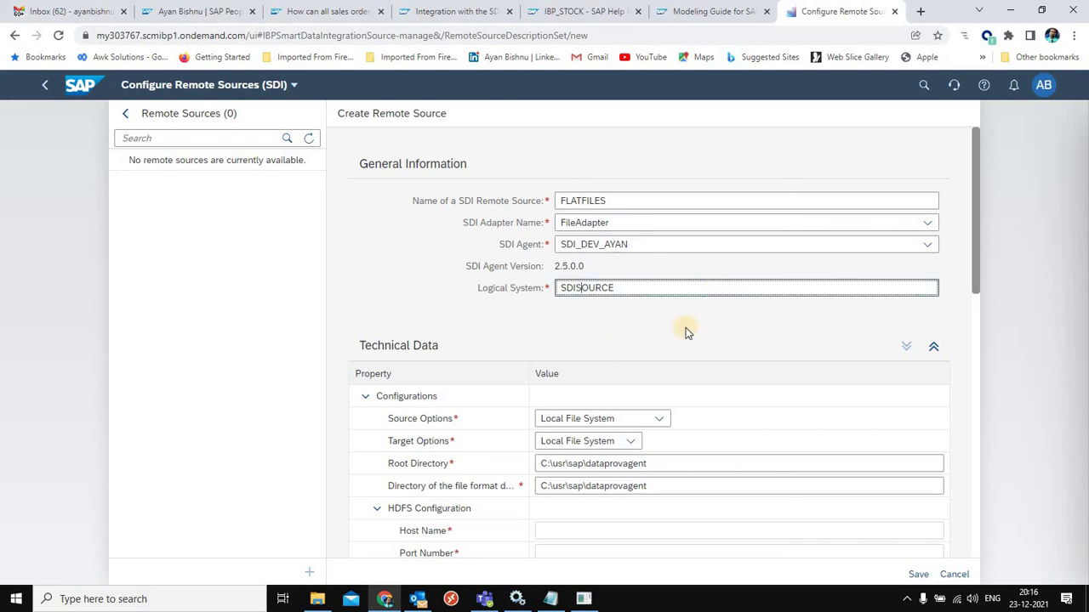